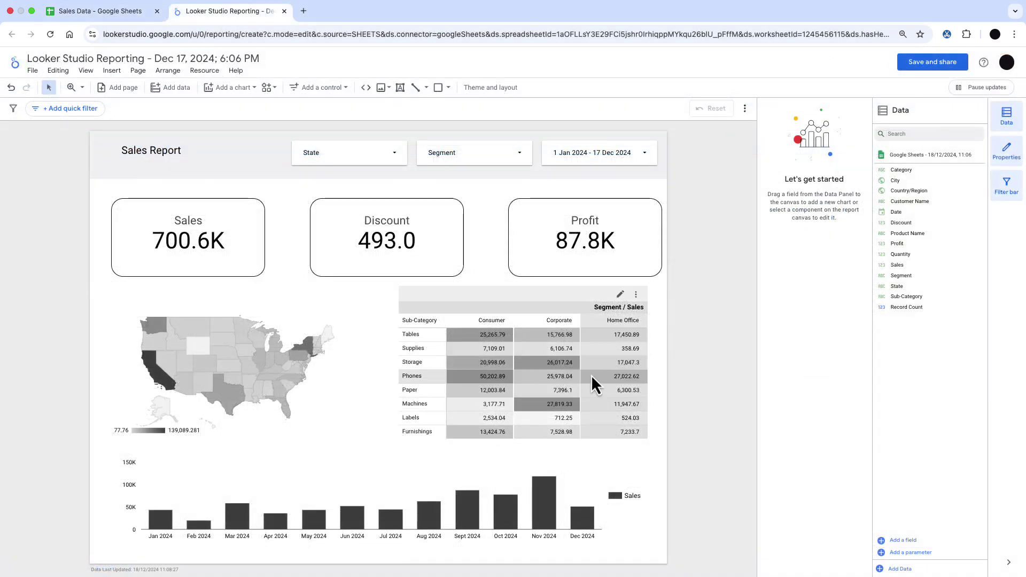
Limit the State filter to California and cross-filter the report to the Nov 2022 bar.
{"action": "left_click", "coordinate": [352, 159]}
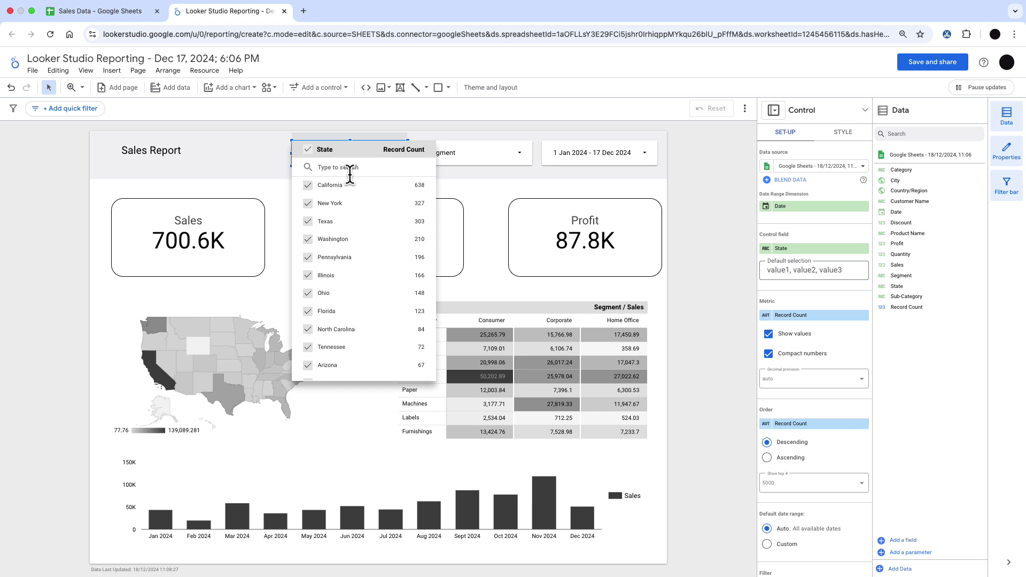
{"action": "left_click", "coordinate": [309, 150]}
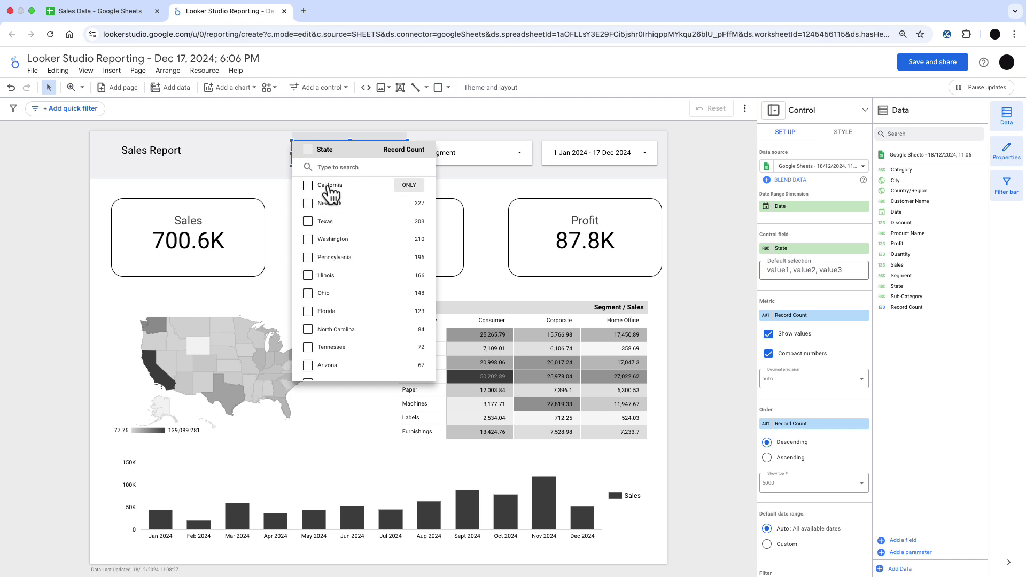
{"action": "left_click", "coordinate": [308, 185]}
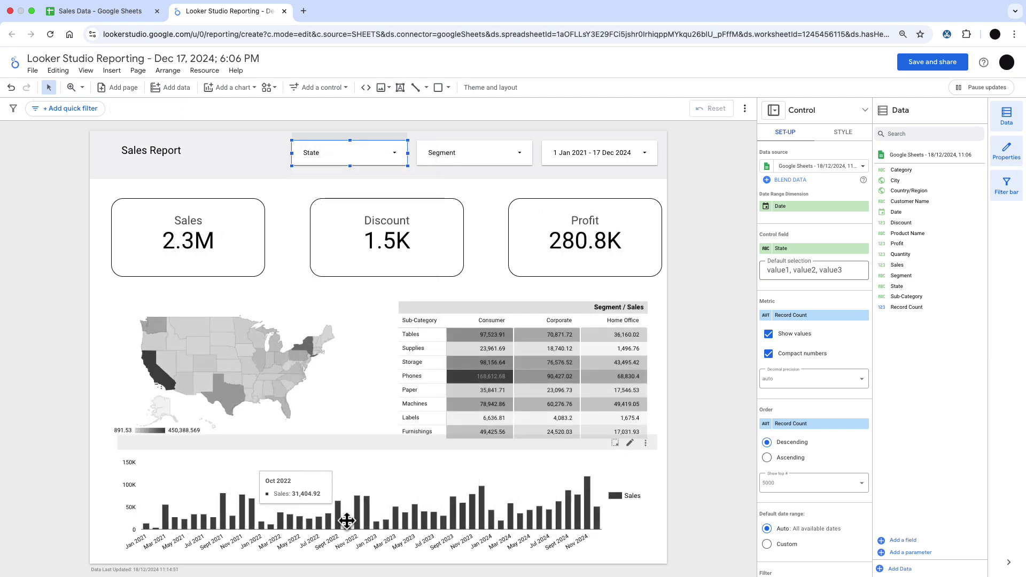
{"action": "left_click", "coordinate": [357, 519]}
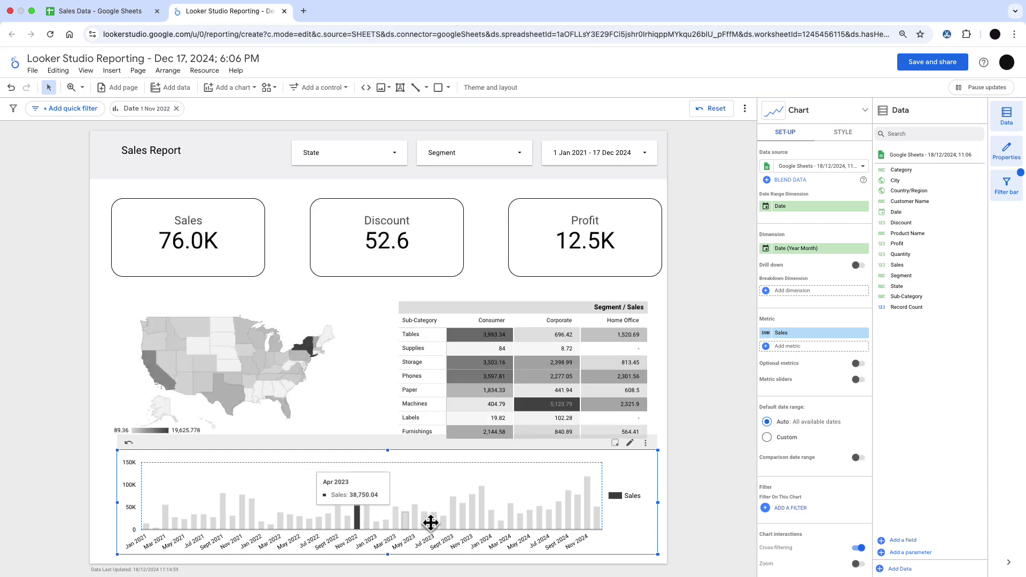
Start a new report from the Sales Data sheet via Extensions > Looker Studio > Create a report.
{"action": "key", "text": "Right"}
{"action": "key", "text": "Right"}
{"action": "key", "text": "Right"}
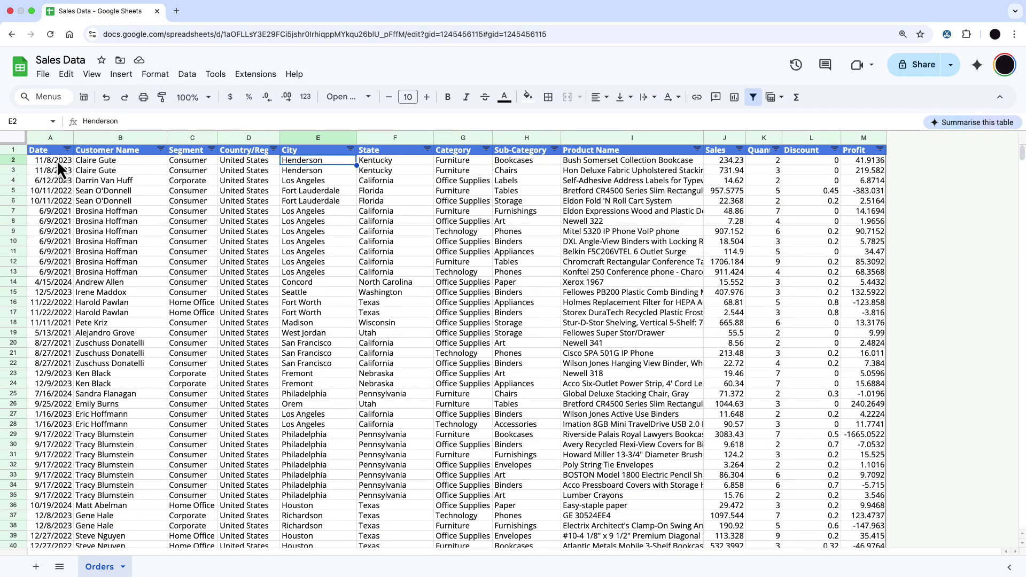
{"action": "key", "text": "Right"}
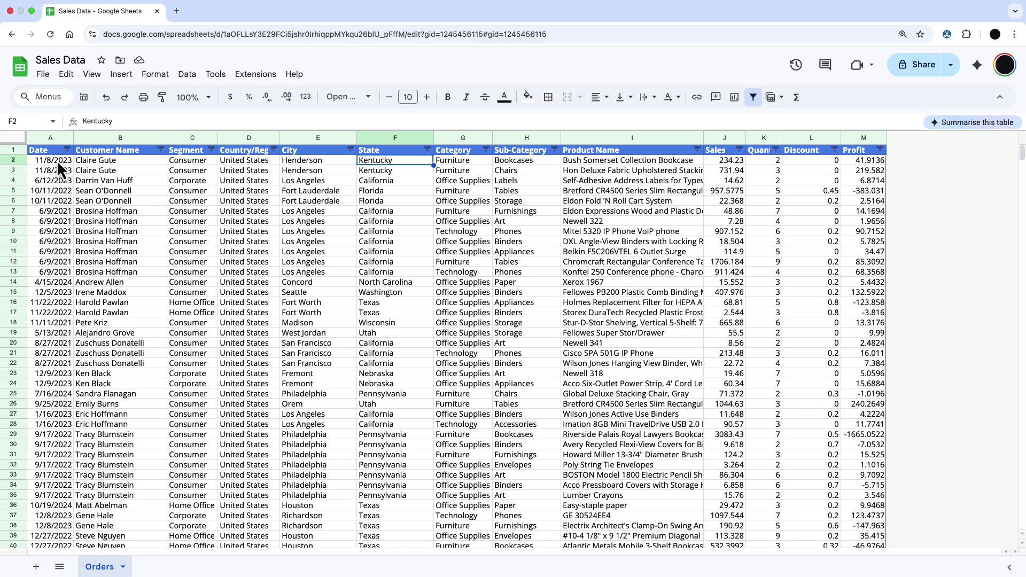
{"action": "key", "text": "Right"}
{"action": "key", "text": "Right"}
{"action": "key", "text": "Right"}
{"action": "key", "text": "Right"}
{"action": "key", "text": "Right"}
{"action": "key", "text": "Right"}
{"action": "key", "text": "Right"}
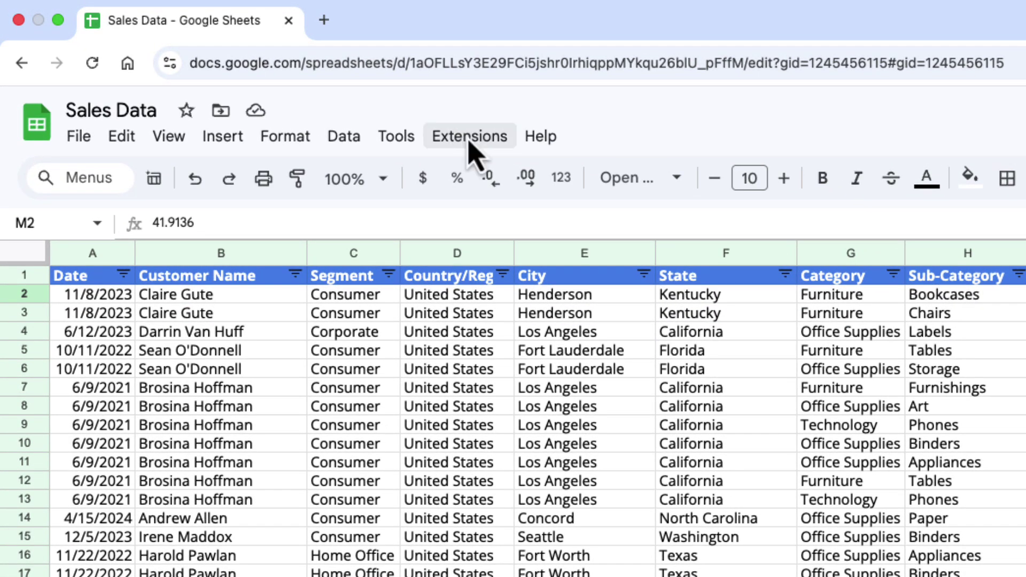
{"action": "left_click", "coordinate": [375, 110]}
{"action": "mouse_move", "coordinate": [649, 344]}
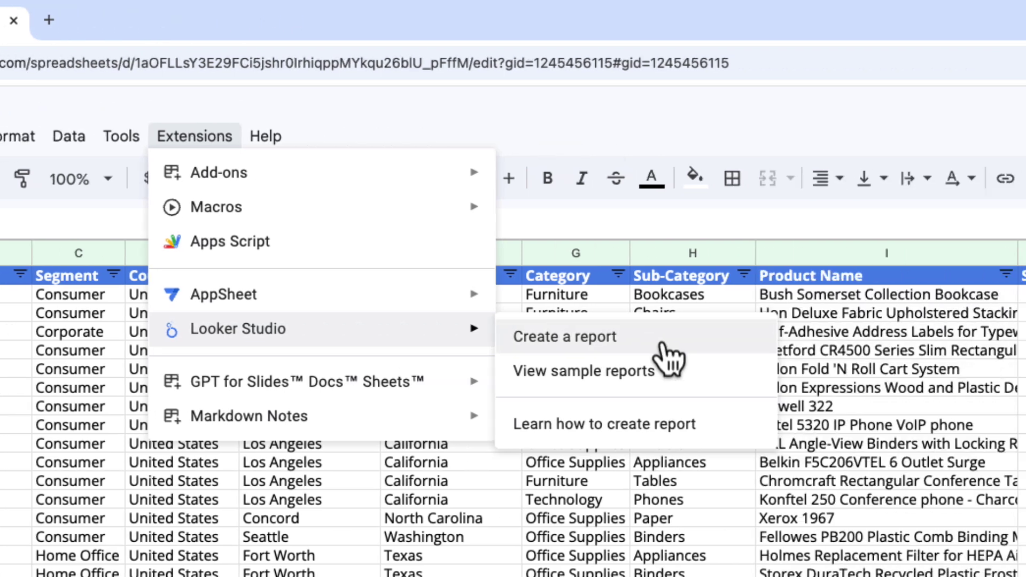
{"action": "left_click", "coordinate": [946, 342]}
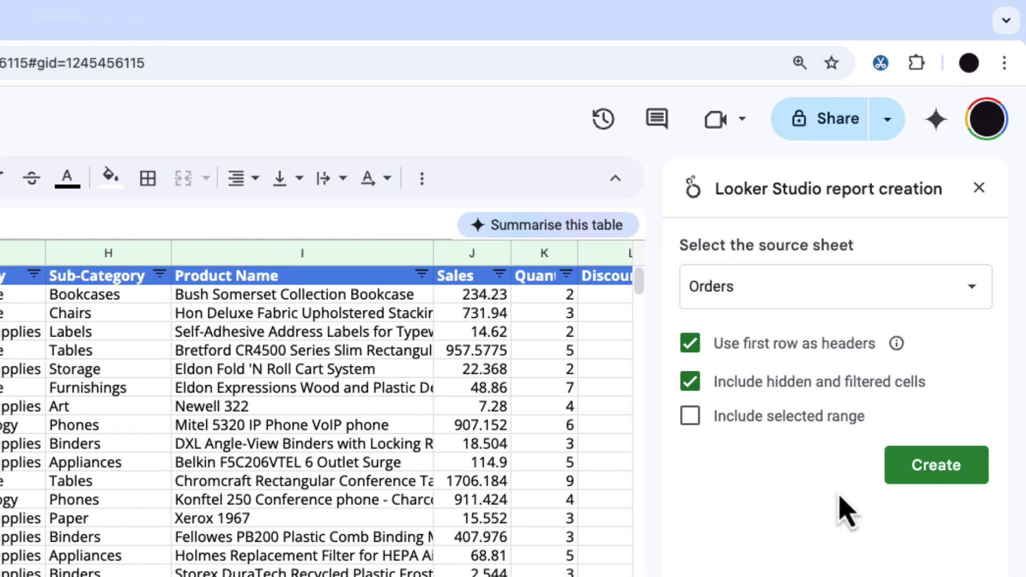
Keep Orders as the source sheet and create the report.
{"action": "left_click", "coordinate": [892, 296]}
{"action": "left_click", "coordinate": [891, 297]}
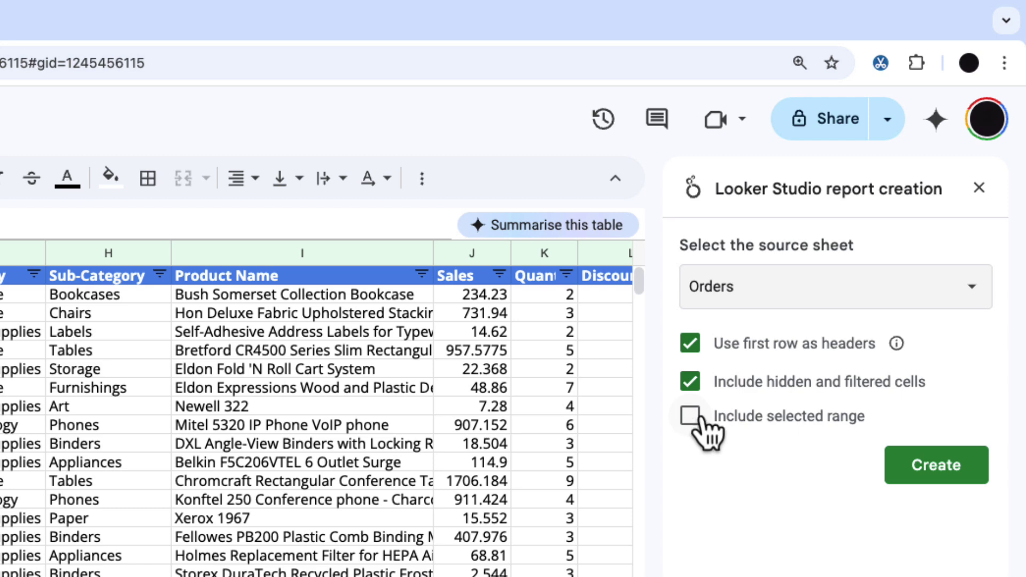
{"action": "left_click", "coordinate": [956, 478]}
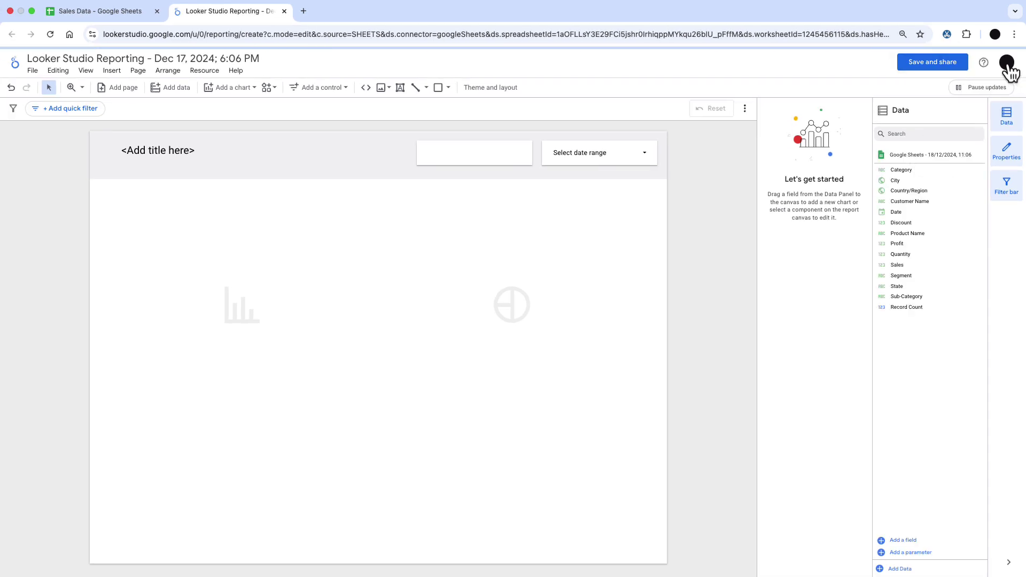
Delete the bar and pie charts, retitle the report 'Sales Report', and select the Customer Name control.
{"action": "left_click", "coordinate": [1007, 63]}
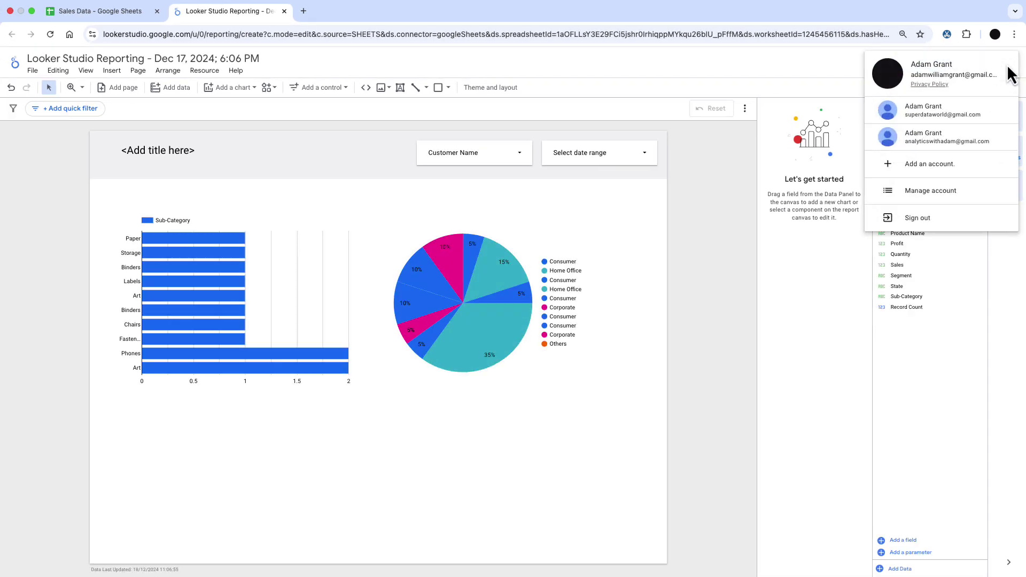
{"action": "left_click", "coordinate": [813, 60]}
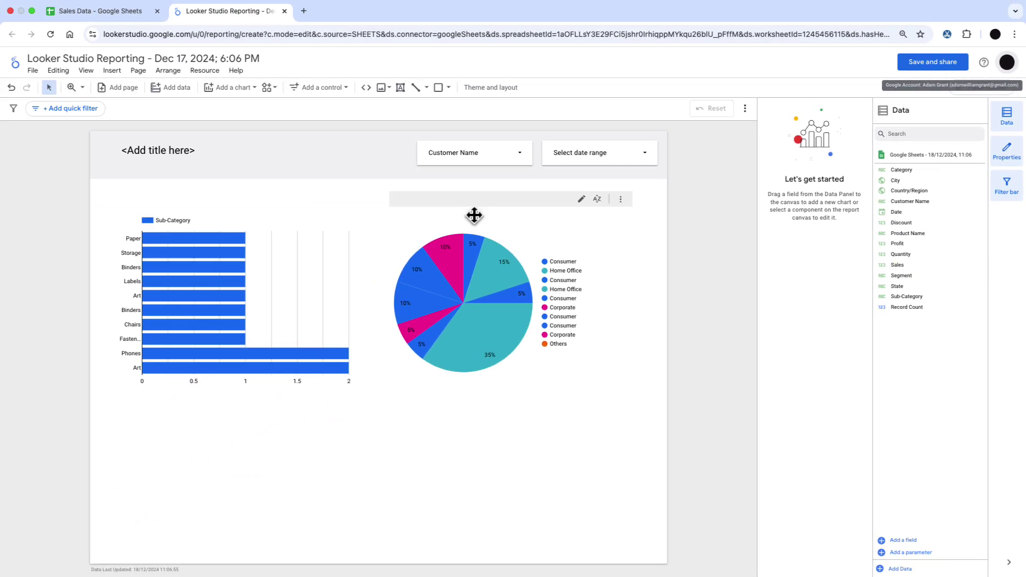
{"action": "left_click", "coordinate": [229, 202]}
{"action": "key", "text": "Delete"}
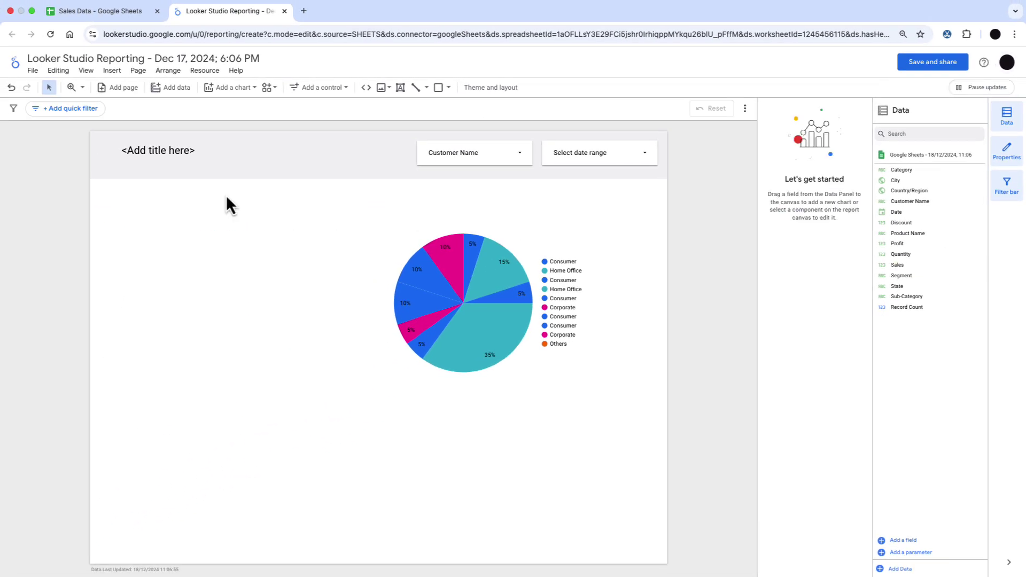
{"action": "left_click", "coordinate": [472, 212]}
{"action": "key", "text": "Delete"}
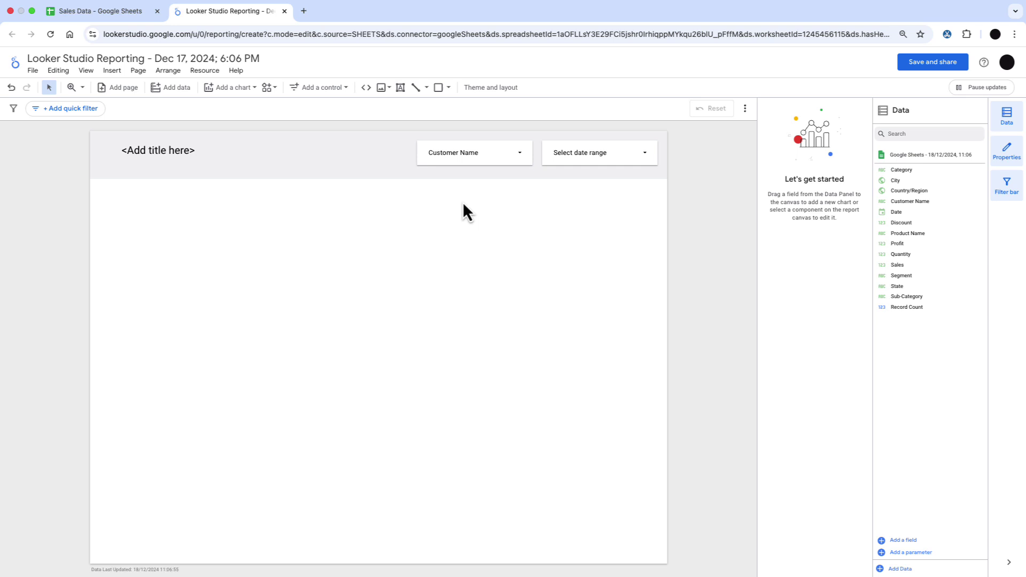
{"action": "double_click", "coordinate": [156, 150]}
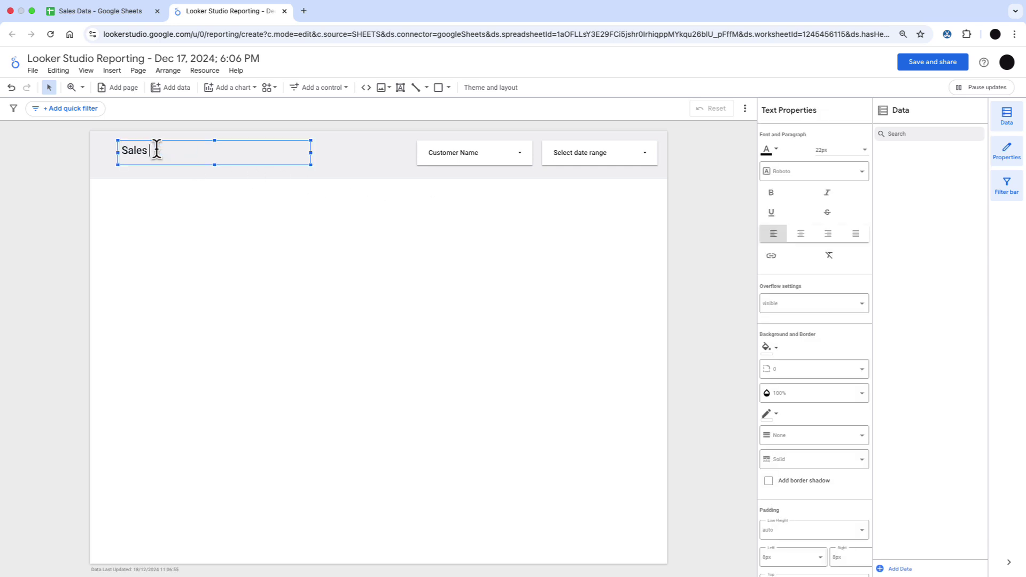
{"action": "left_click", "coordinate": [474, 150]}
Duplicate the Customer Name filter control and place the copy left of the other filters.
{"action": "key", "text": "super+c"}
{"action": "key", "text": "super+v"}
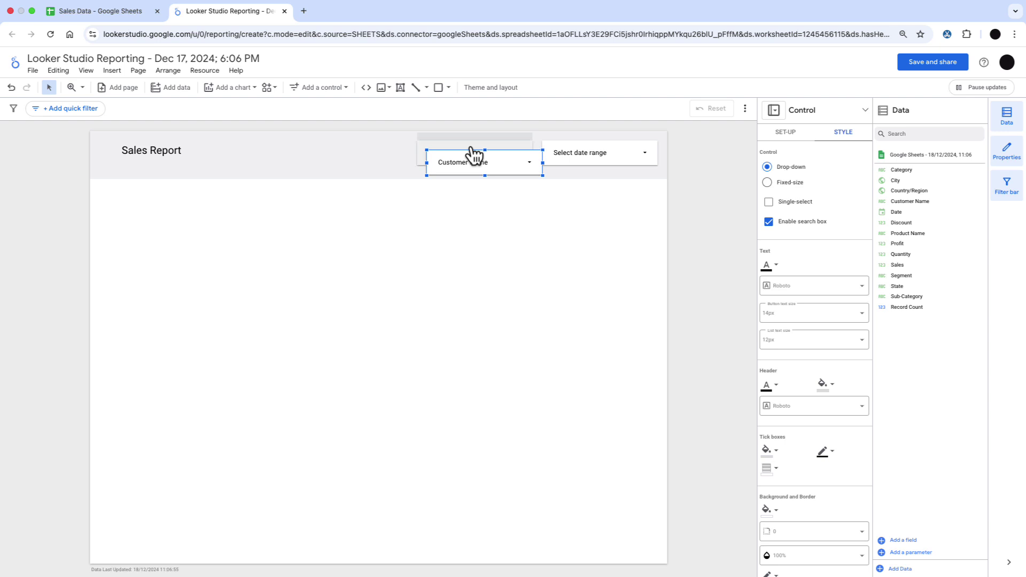
{"action": "left_click_drag", "start_coordinate": [474, 161], "coordinate": [335, 141]}
{"action": "left_click", "coordinate": [335, 142]}
{"action": "left_click", "coordinate": [565, 217]}
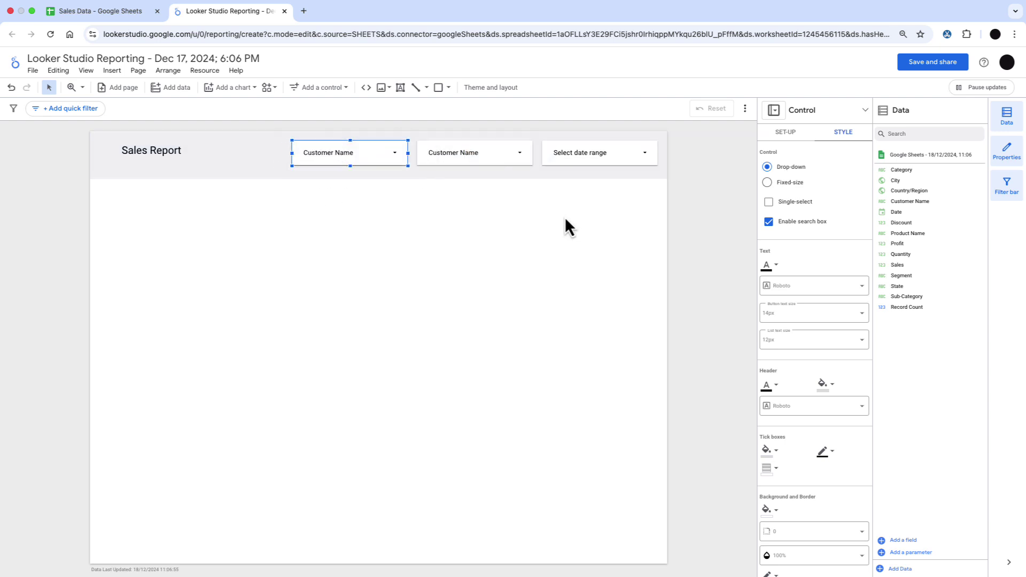
Switch the two filter controls to State and Segment and check their value lists.
{"action": "left_click", "coordinate": [785, 132]}
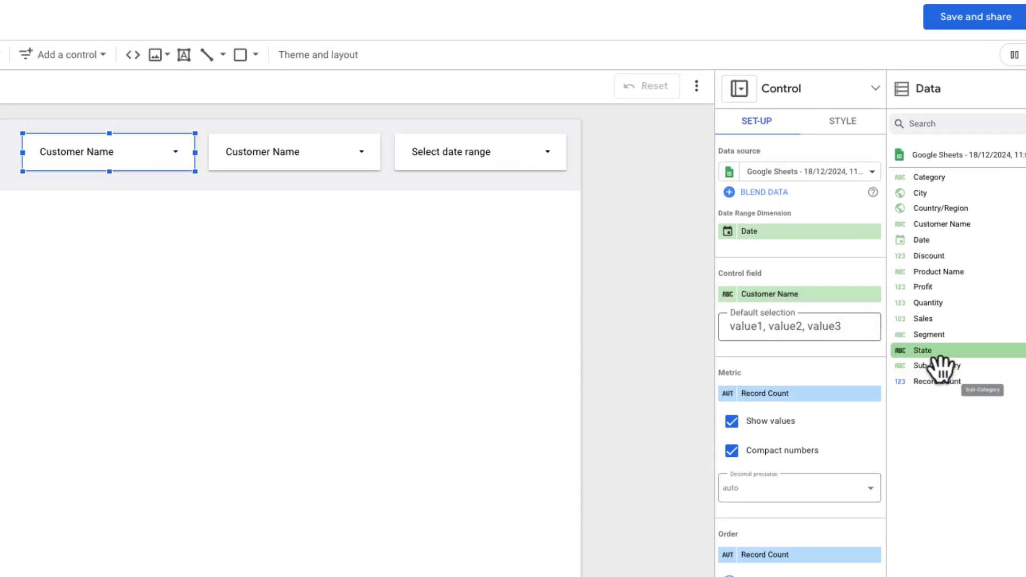
{"action": "left_click_drag", "start_coordinate": [939, 358], "coordinate": [751, 293]}
{"action": "left_click", "coordinate": [270, 151]}
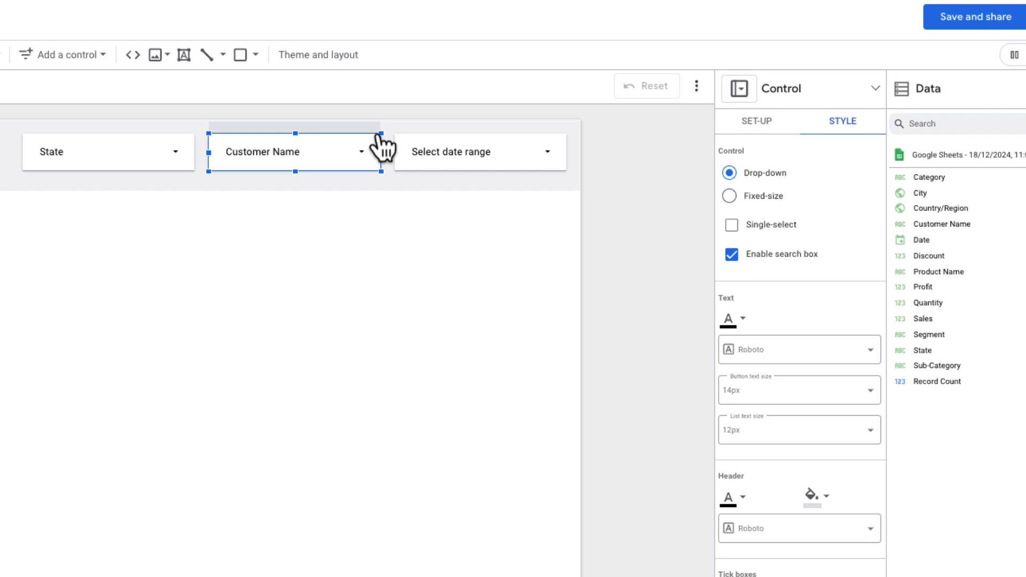
{"action": "left_click", "coordinate": [743, 120]}
{"action": "left_click_drag", "start_coordinate": [962, 336], "coordinate": [791, 295]}
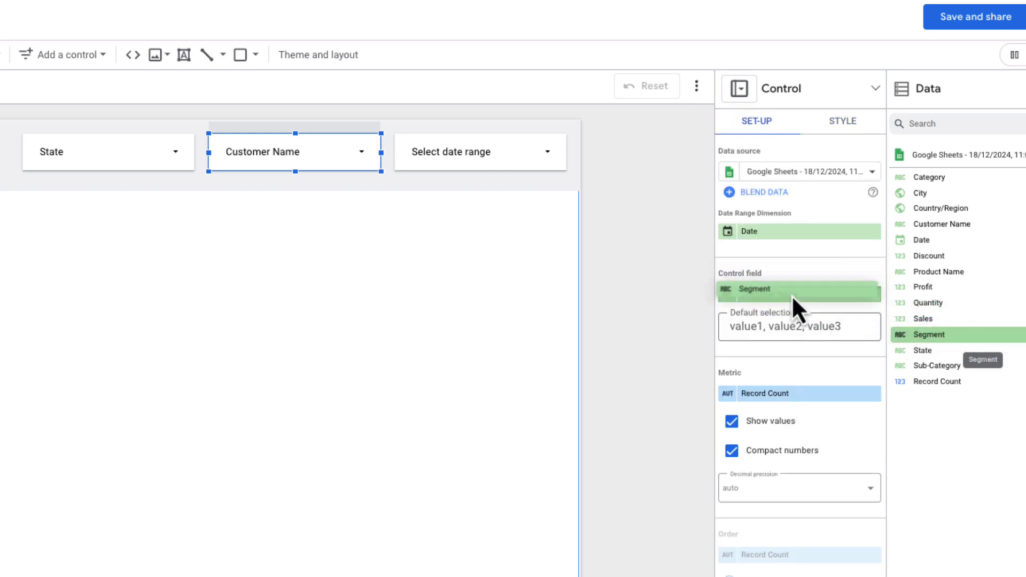
{"action": "left_click", "coordinate": [366, 151]}
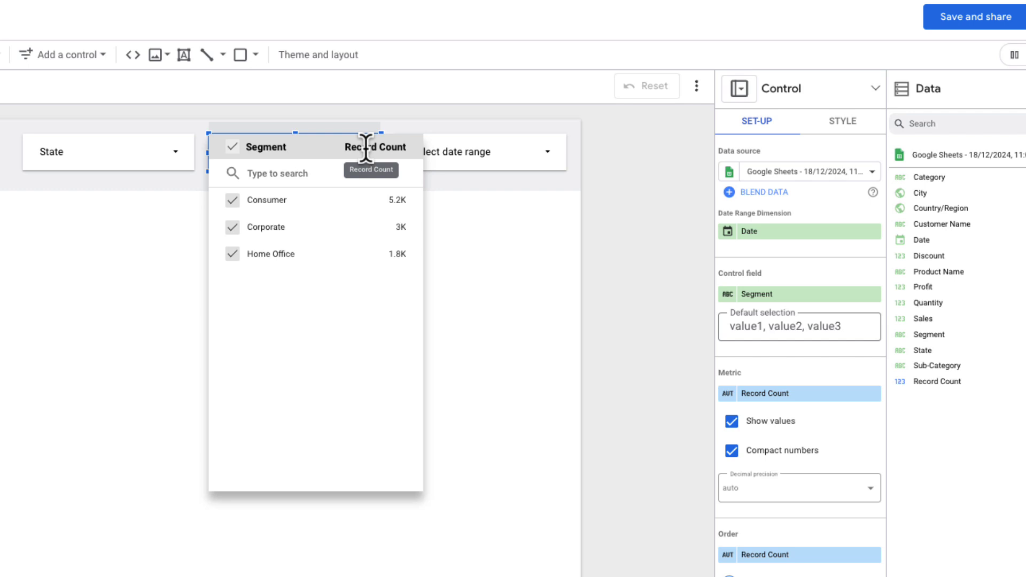
{"action": "left_click", "coordinate": [117, 158]}
{"action": "left_click", "coordinate": [126, 160]}
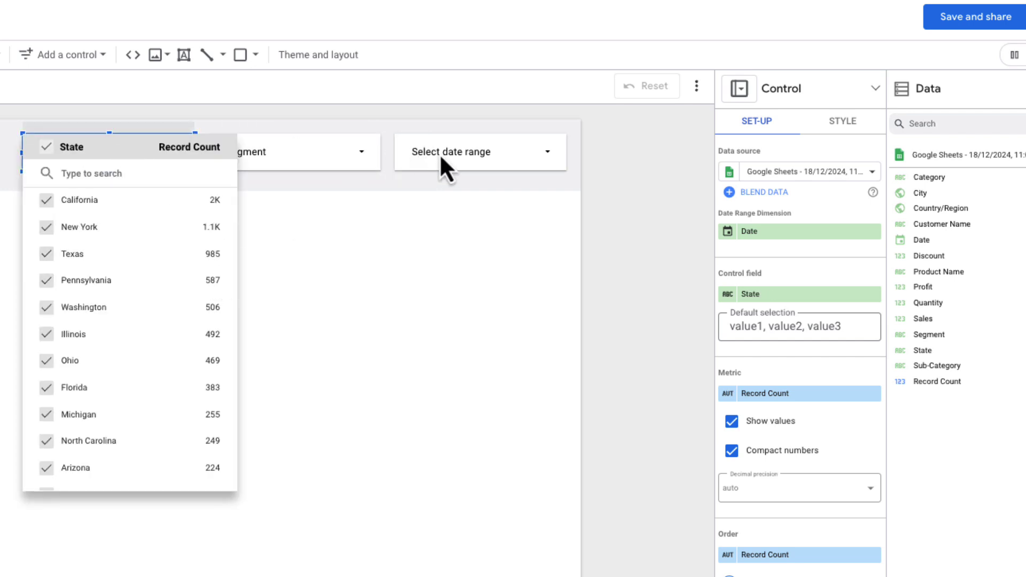
Set the date range control to 1 Jan – 17 Dec 2024 and apply it.
{"action": "left_click", "coordinate": [465, 162]}
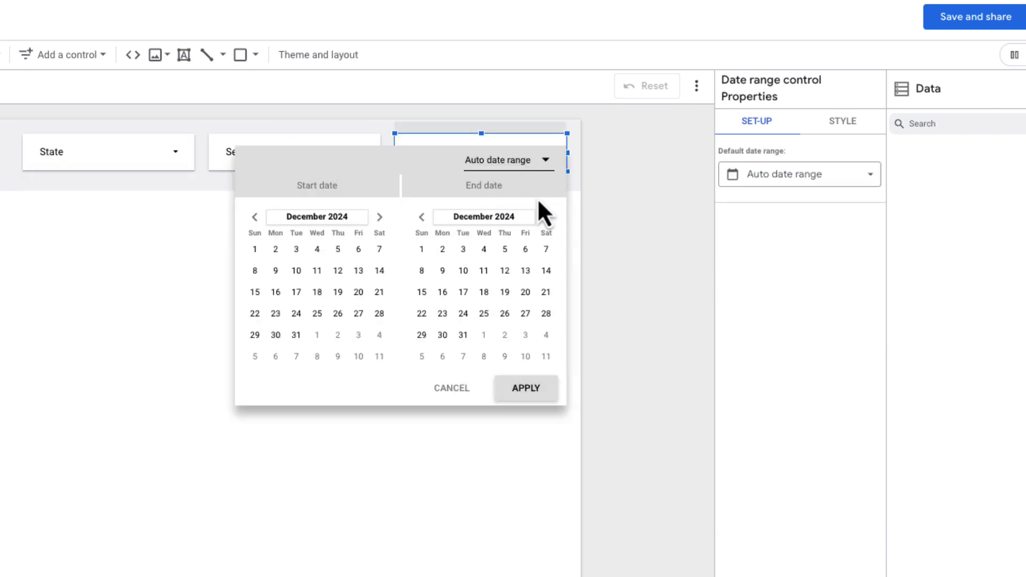
{"action": "left_click", "coordinate": [546, 163]}
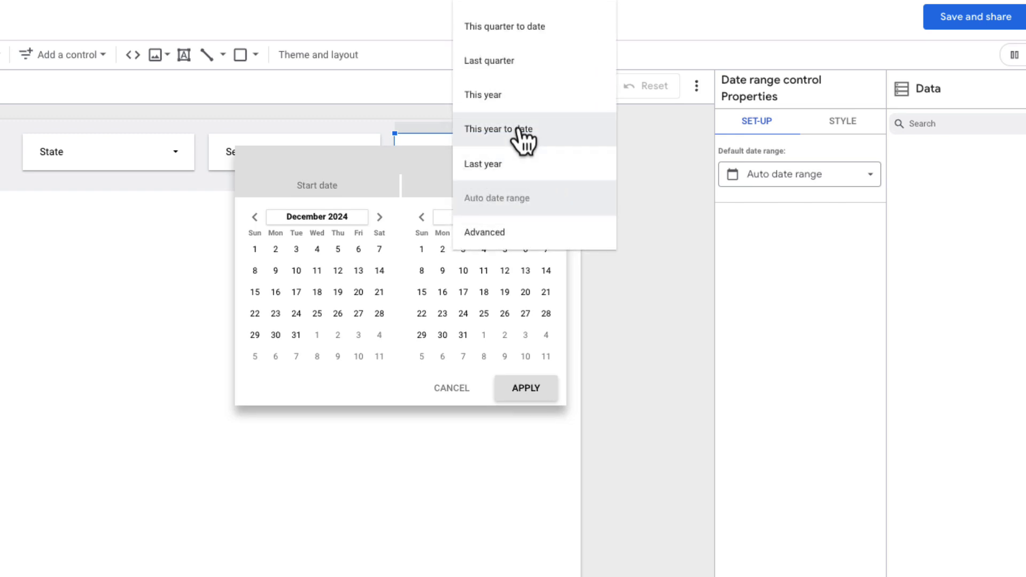
{"action": "left_click", "coordinate": [518, 131]}
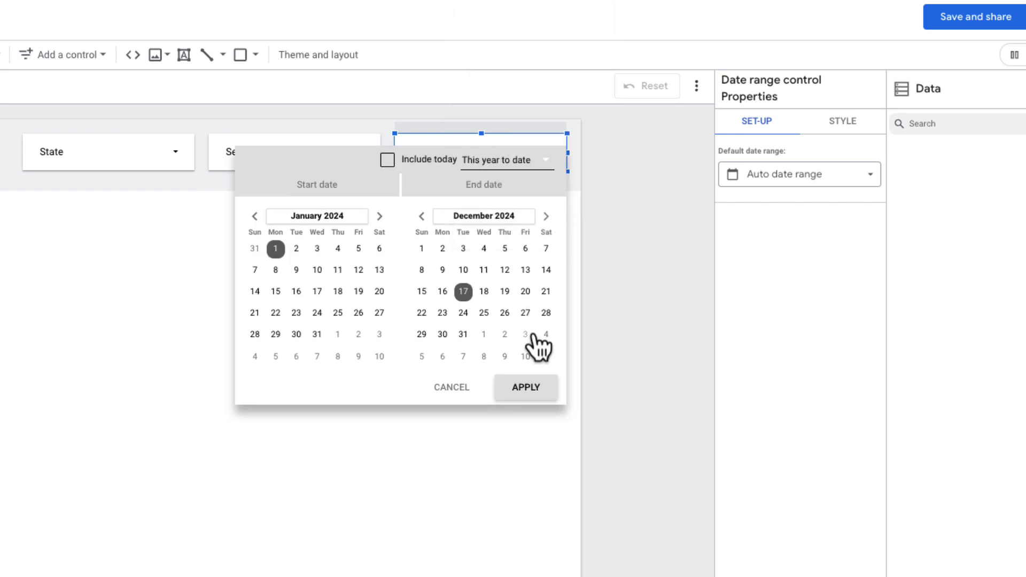
{"action": "left_click", "coordinate": [541, 394]}
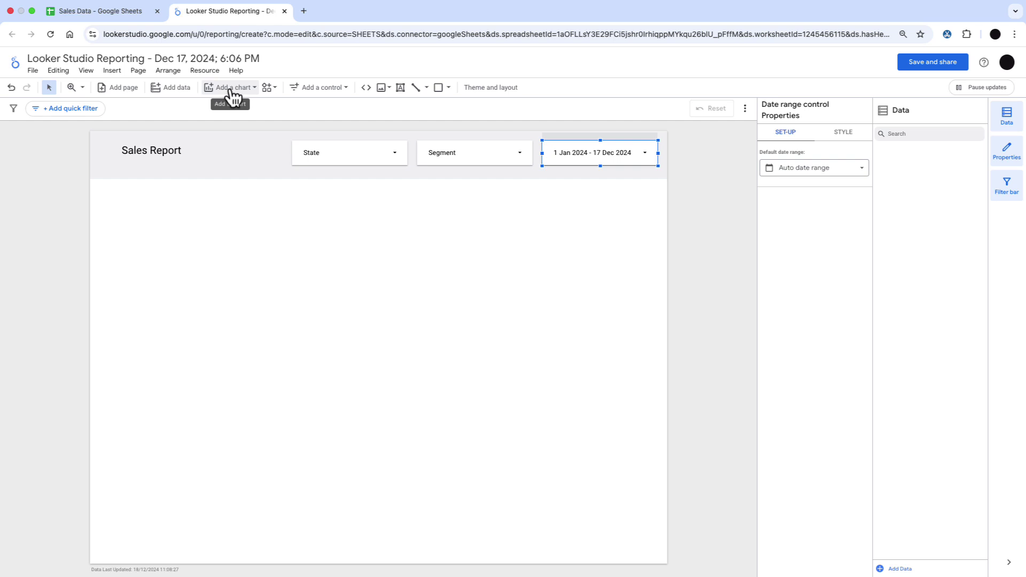
{"action": "left_click", "coordinate": [233, 91]}
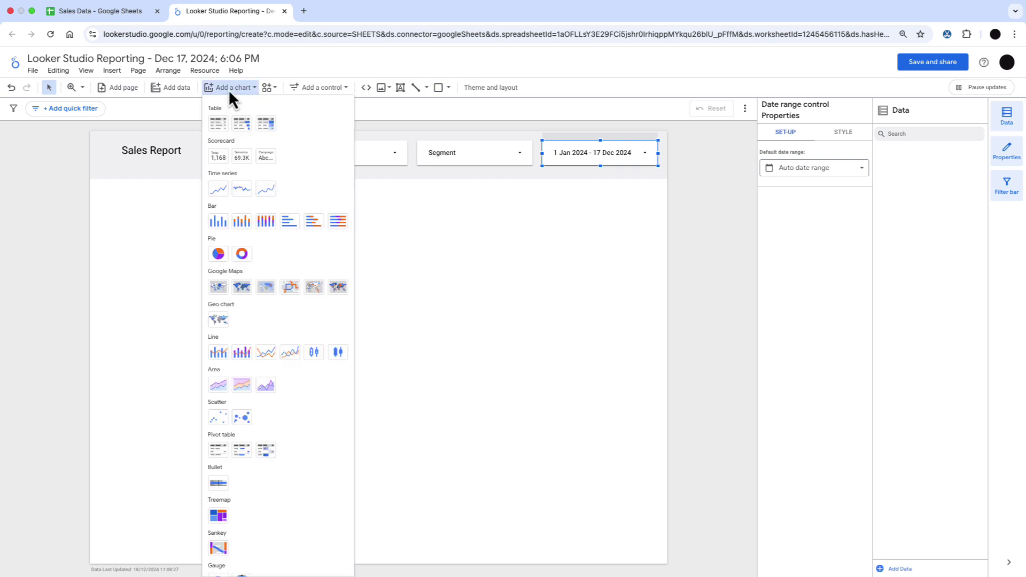
Add a Record Count scorecard below the header with centred label, value and comparison alignment.
{"action": "left_click", "coordinate": [219, 159]}
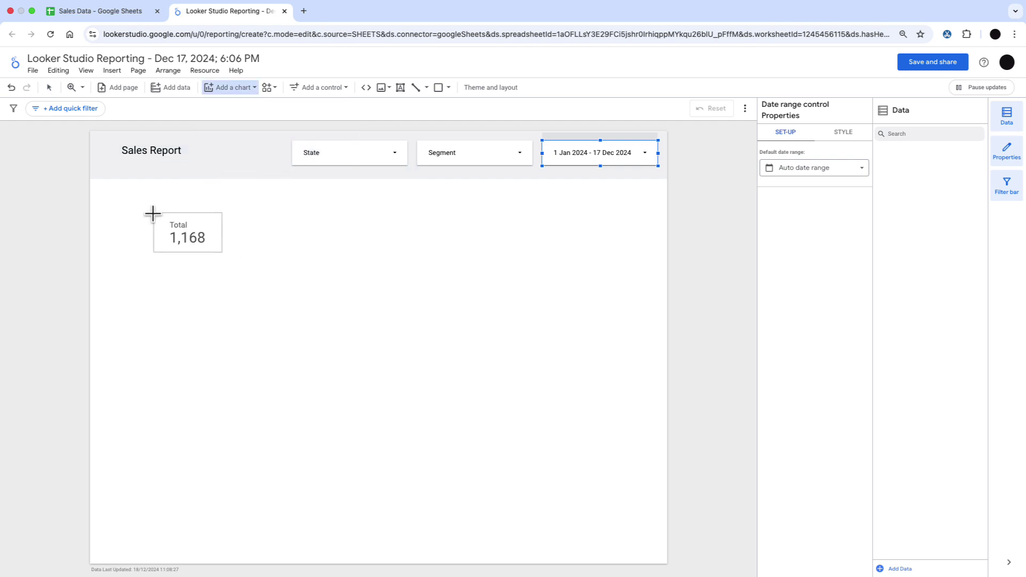
{"action": "left_click", "coordinate": [163, 233]}
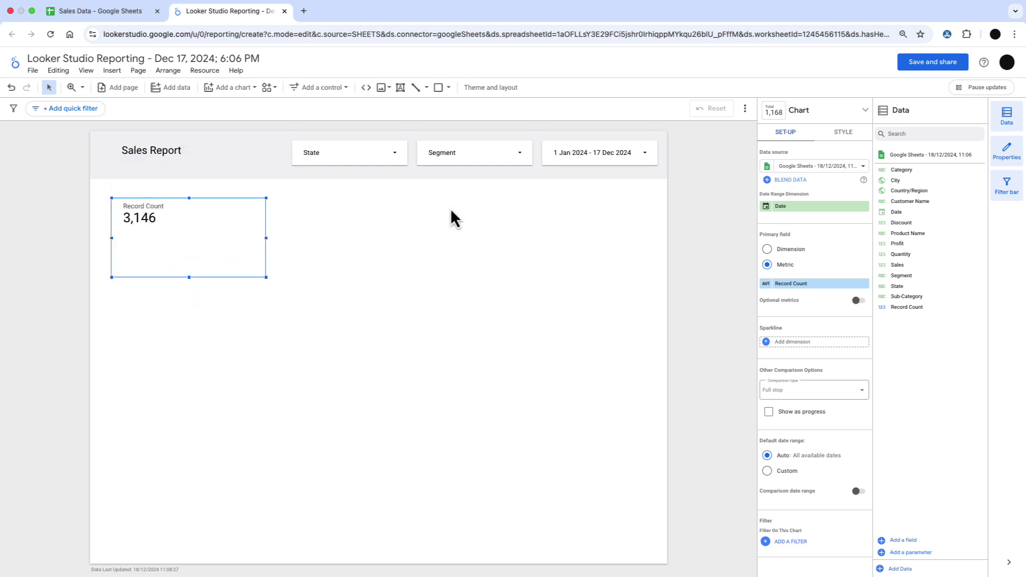
{"action": "left_click", "coordinate": [849, 134]}
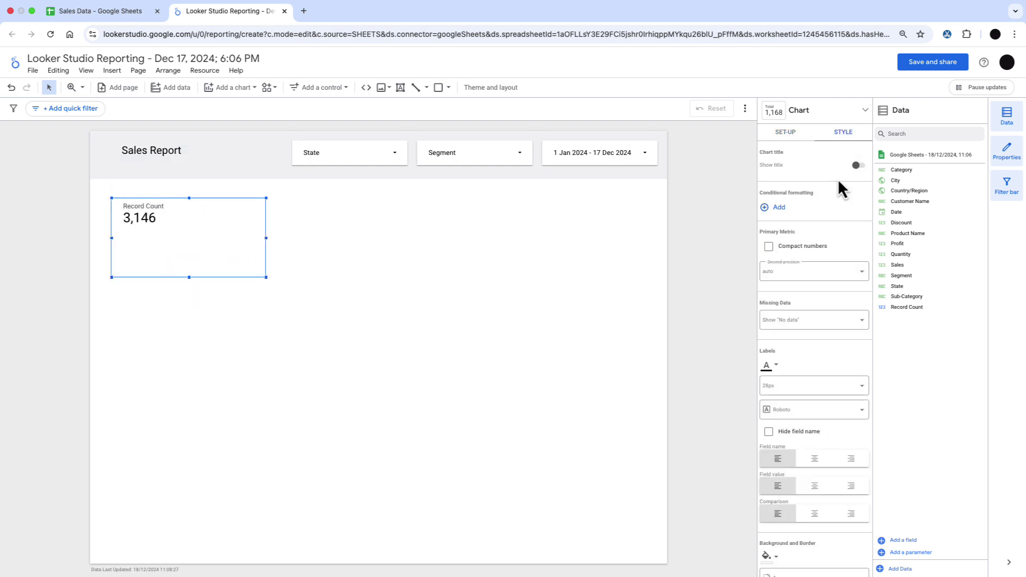
{"action": "left_click", "coordinate": [815, 459]}
{"action": "left_click", "coordinate": [814, 486]}
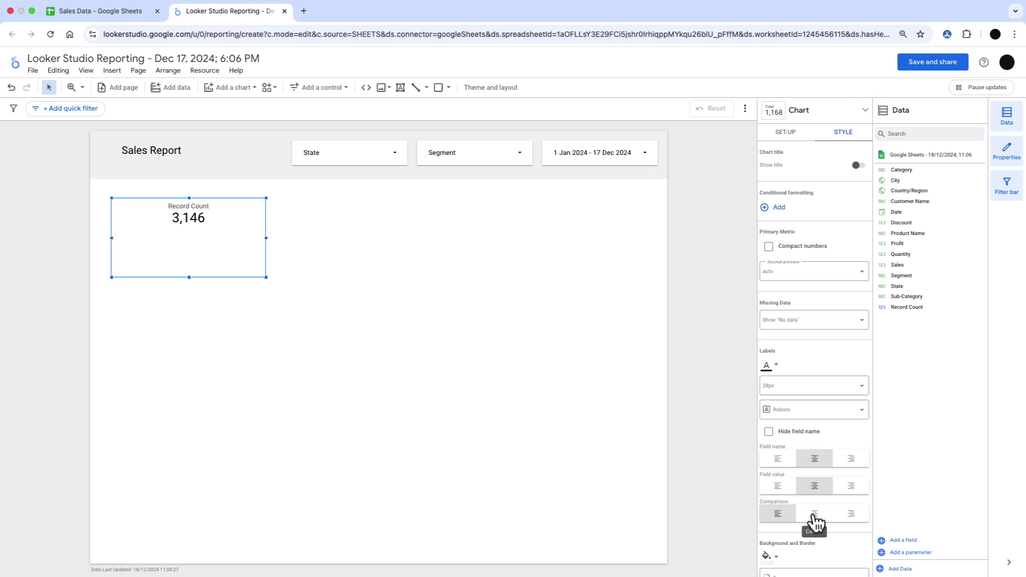
{"action": "left_click", "coordinate": [814, 514]}
Enlarge the scorecard text and give it a black border with corner radius 25.
{"action": "scroll", "coordinate": [817, 398], "scroll_direction": "down", "scroll_amount": 5}
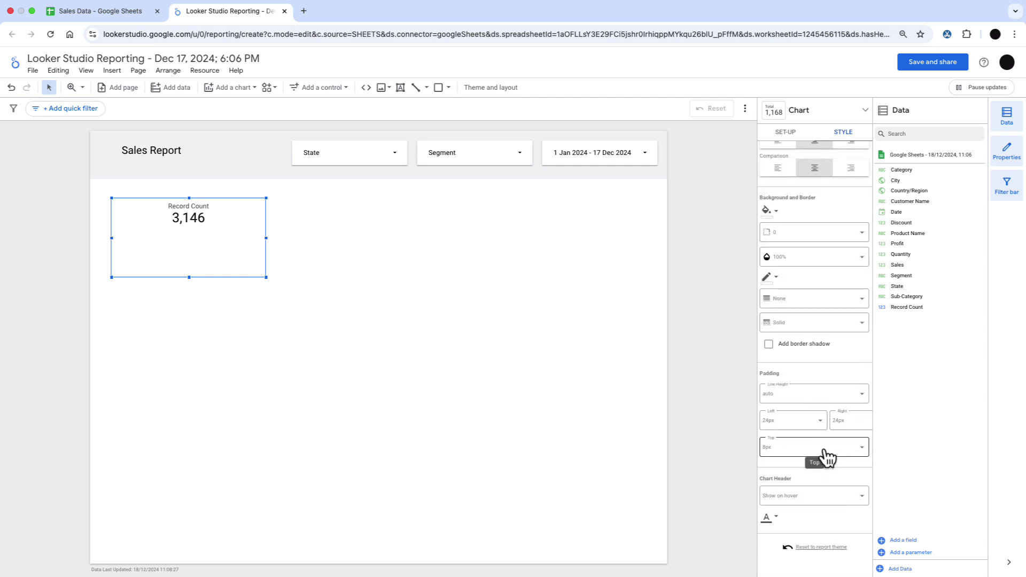
{"action": "left_click", "coordinate": [823, 450]}
{"action": "scroll", "coordinate": [807, 417], "scroll_direction": "up", "scroll_amount": 8}
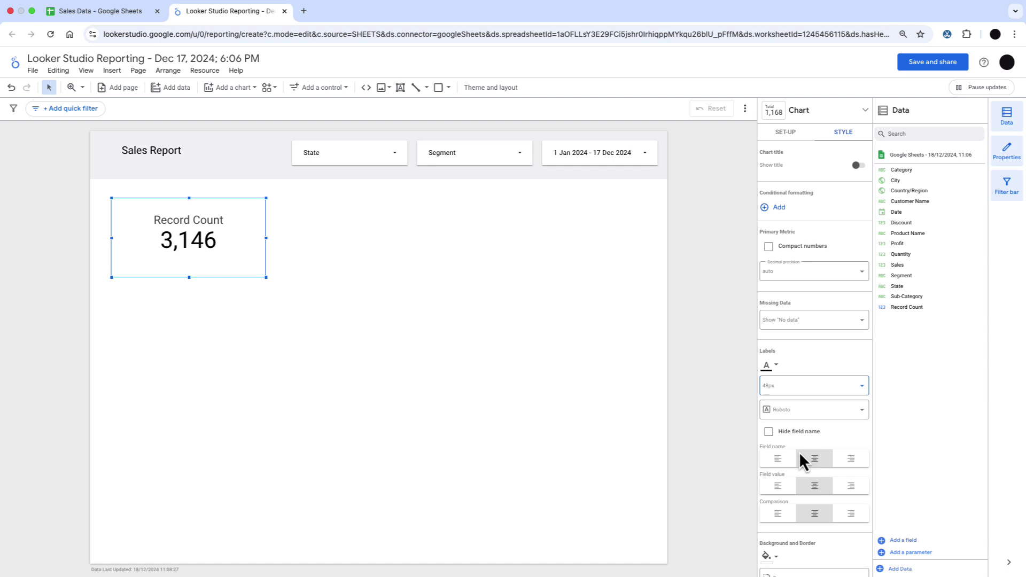
{"action": "scroll", "coordinate": [800, 451], "scroll_direction": "down", "scroll_amount": 5}
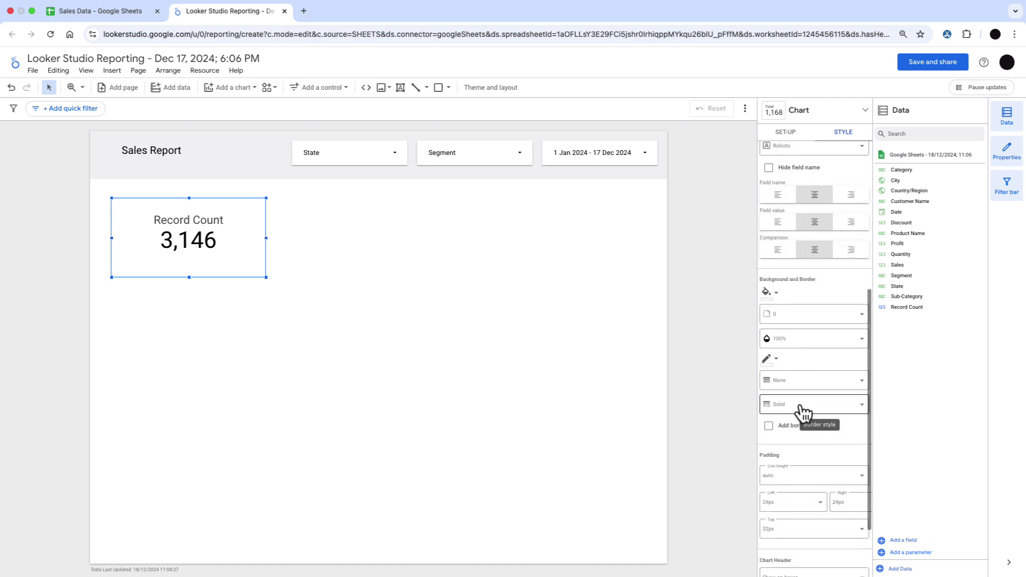
{"action": "scroll", "coordinate": [801, 411], "scroll_direction": "down", "scroll_amount": 1}
{"action": "left_click", "coordinate": [770, 318]}
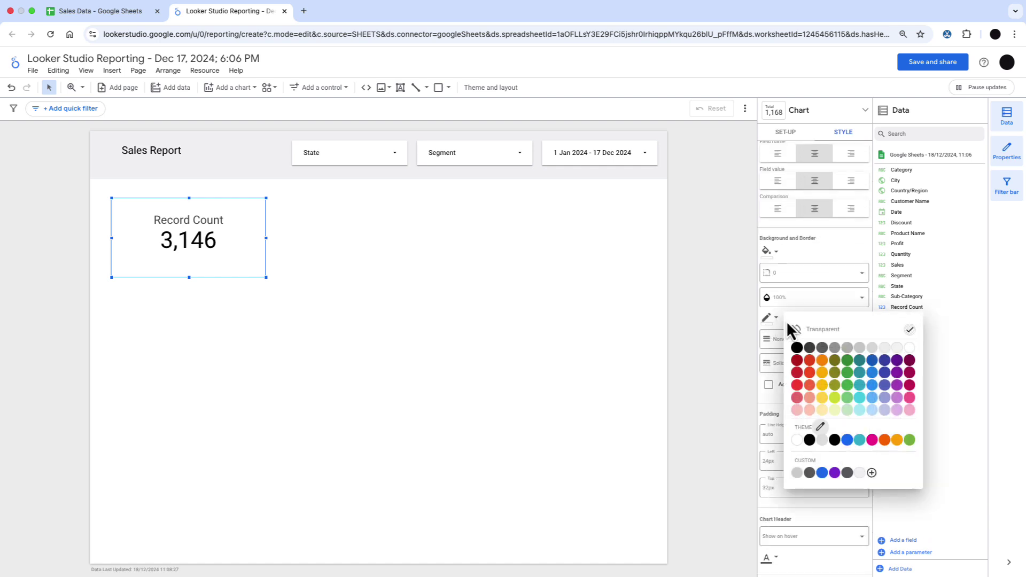
{"action": "left_click", "coordinate": [797, 348]}
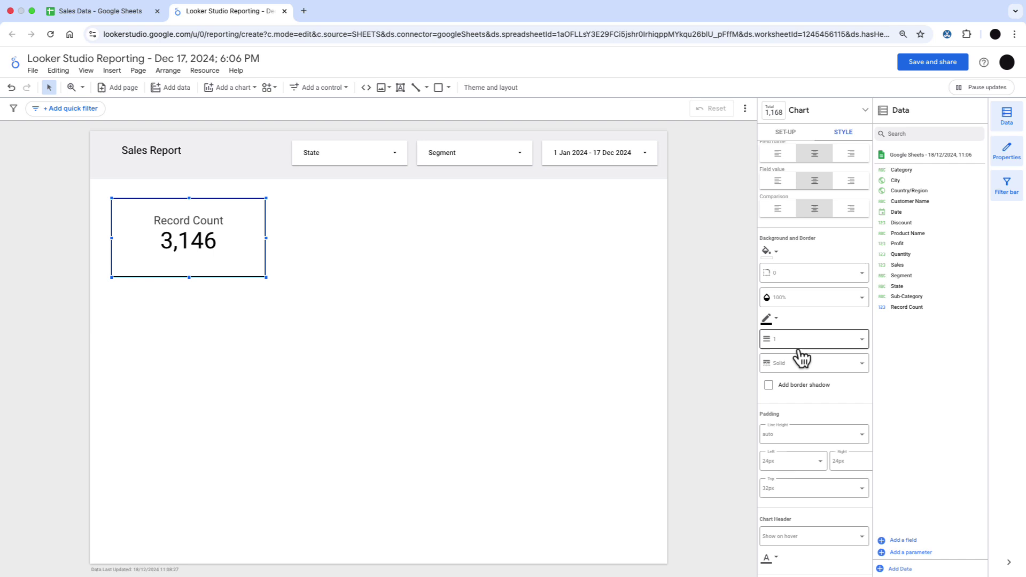
{"action": "left_click", "coordinate": [850, 278]}
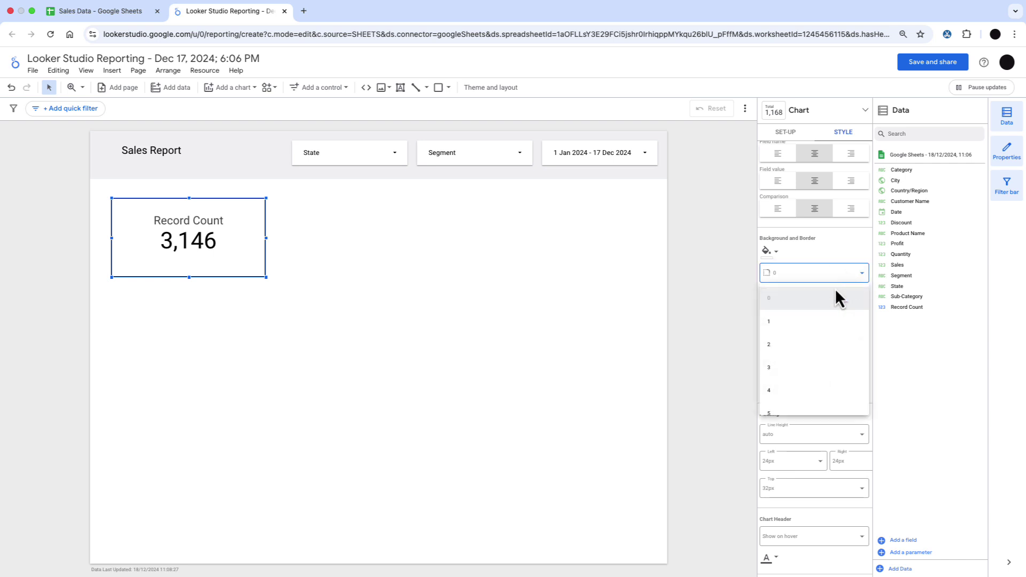
{"action": "scroll", "coordinate": [806, 353], "scroll_direction": "down", "scroll_amount": 3}
{"action": "left_click", "coordinate": [796, 328]}
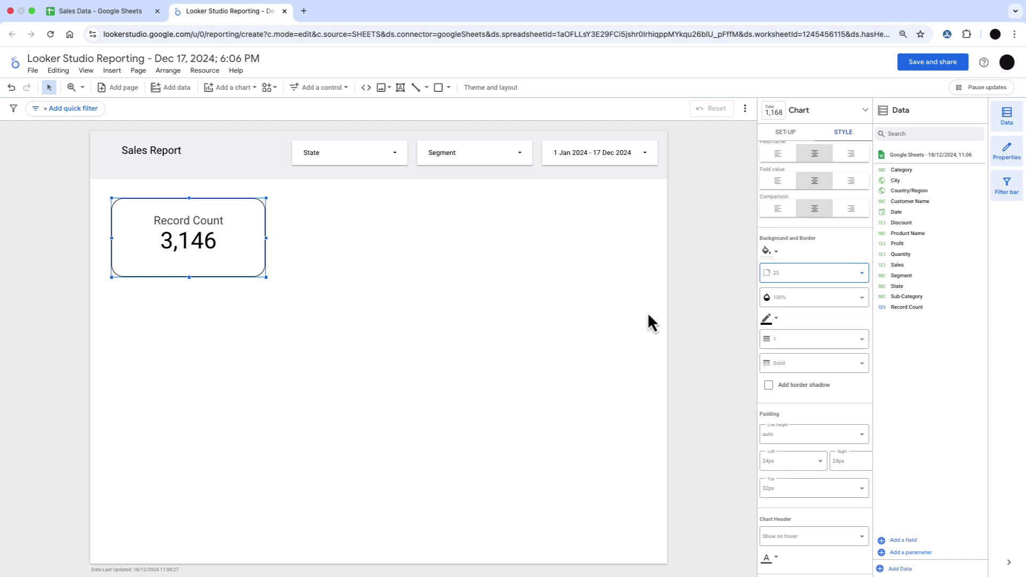
{"action": "left_click", "coordinate": [460, 300]}
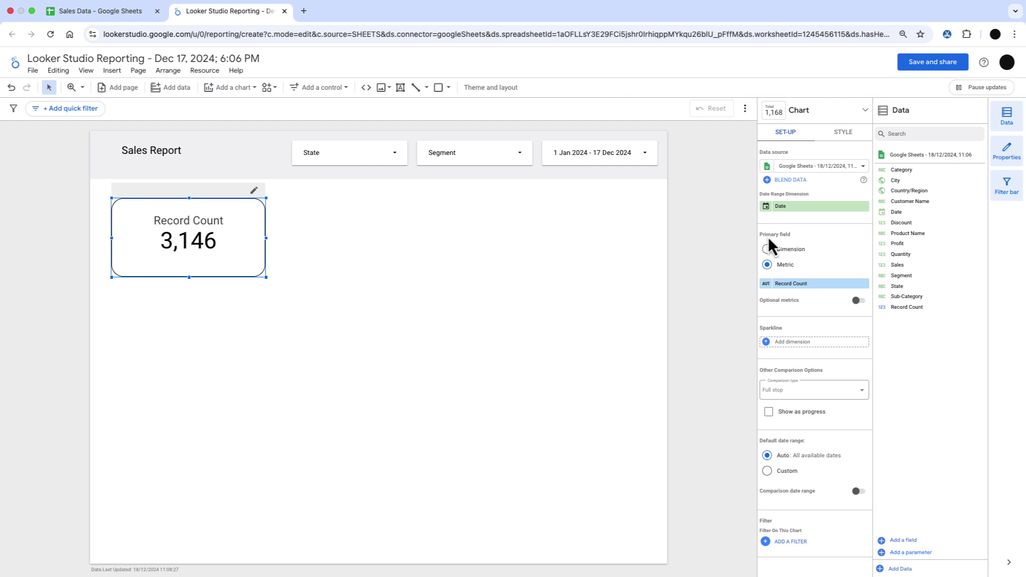
Show Sales in compact numbers on the scorecard and set the two copies to Discount and Profit.
{"action": "left_click_drag", "start_coordinate": [894, 265], "coordinate": [818, 287]}
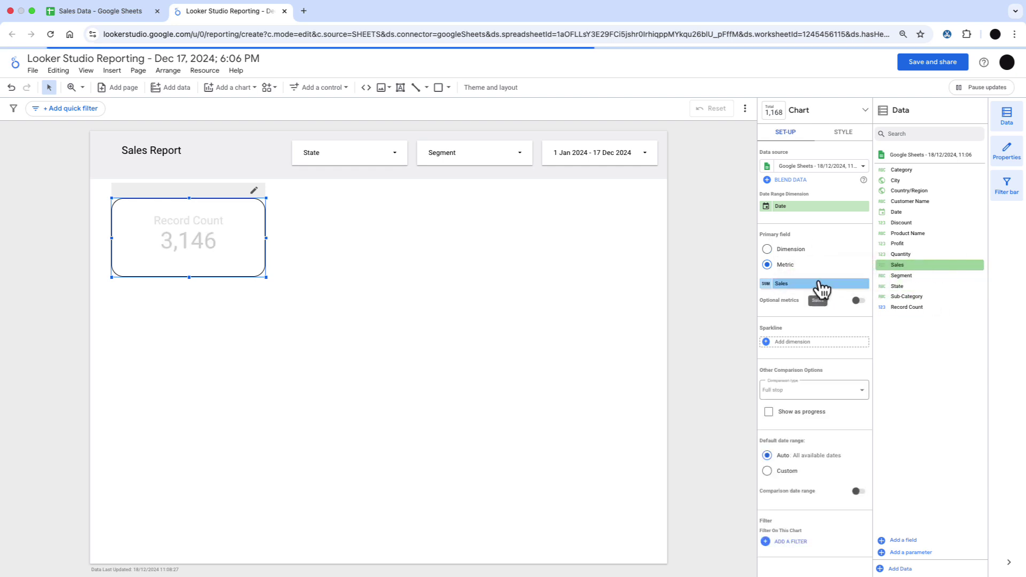
{"action": "left_click", "coordinate": [851, 136]}
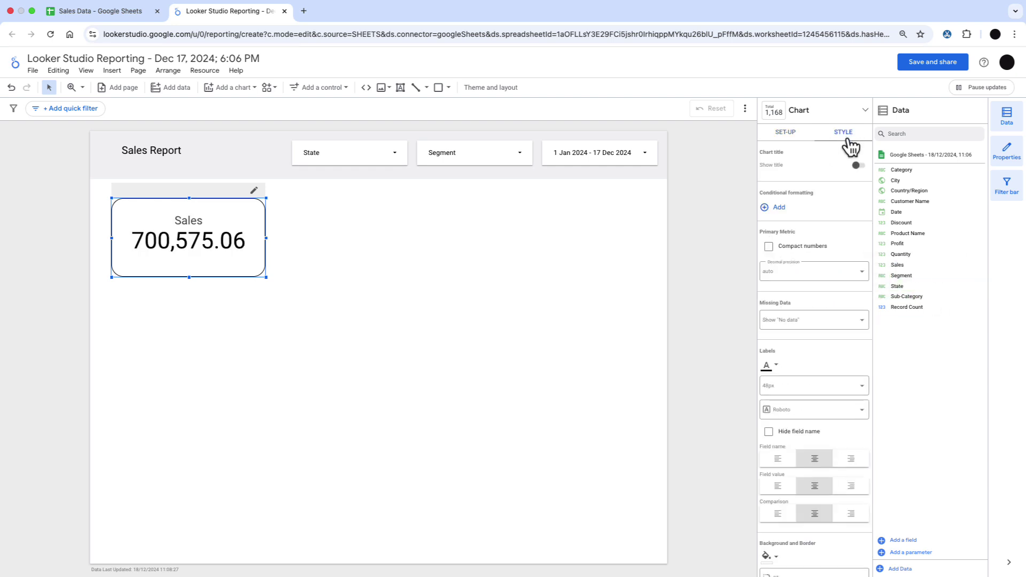
{"action": "left_click", "coordinate": [770, 247]}
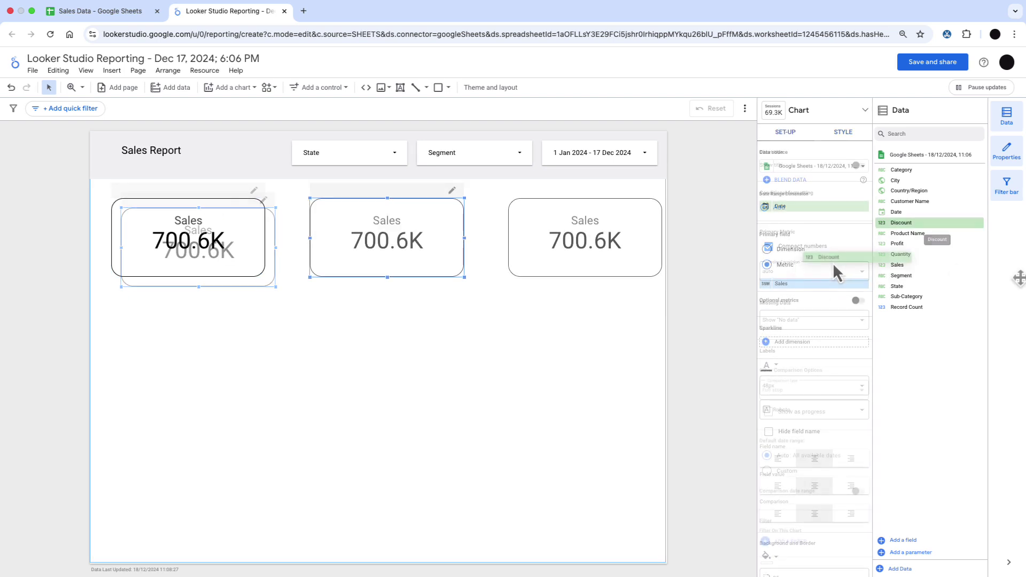
{"action": "left_click_drag", "start_coordinate": [836, 270], "coordinate": [802, 286]}
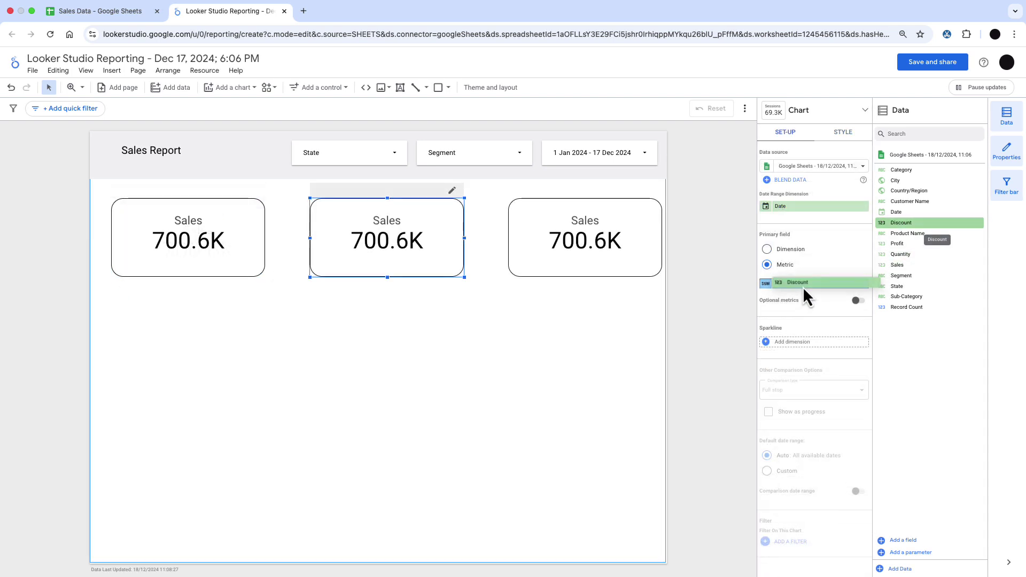
{"action": "left_click", "coordinate": [576, 238]}
{"action": "left_click_drag", "start_coordinate": [890, 243], "coordinate": [820, 289]}
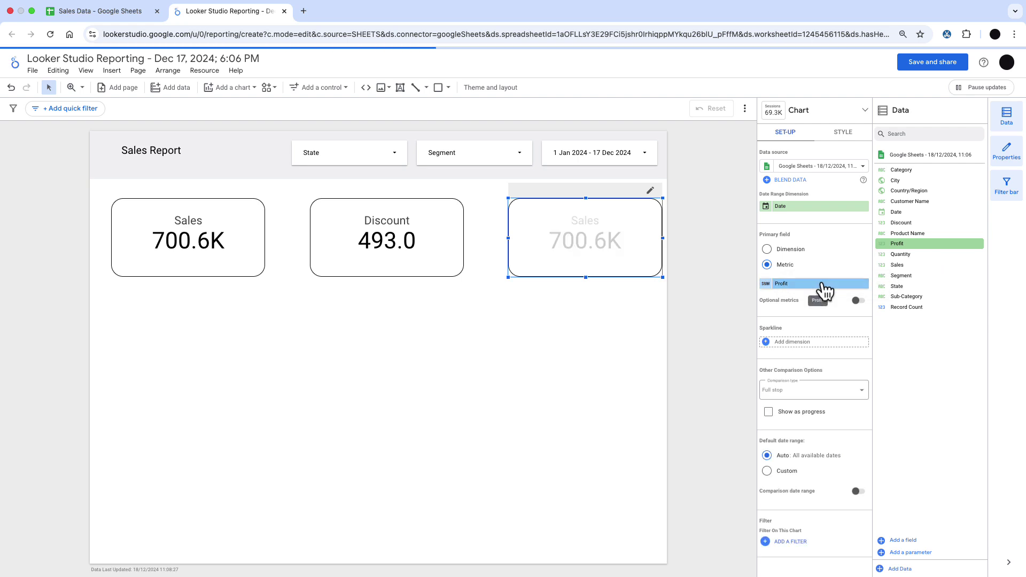
Insert a geo chart below the scorecards.
{"action": "left_click", "coordinate": [224, 89]}
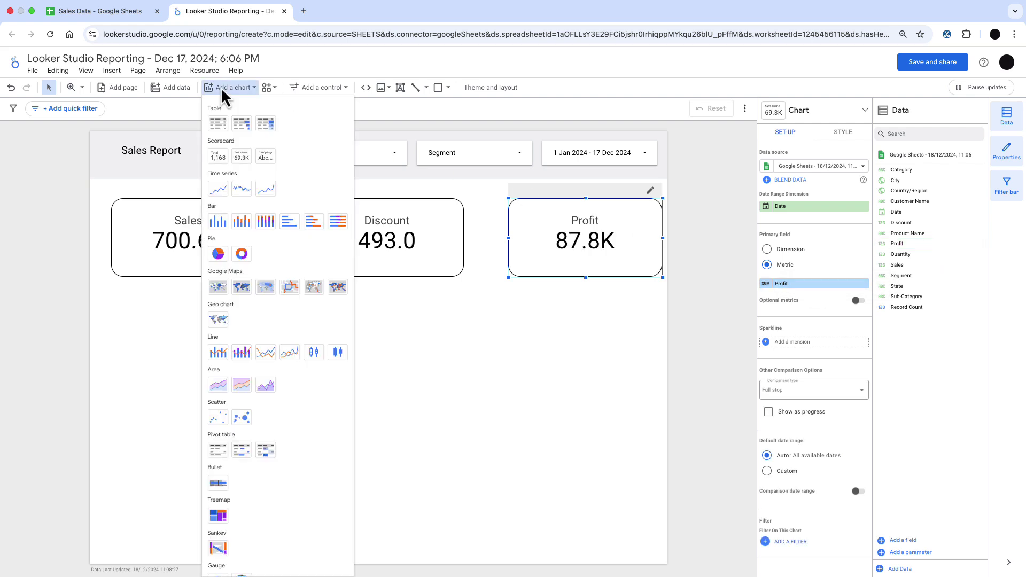
{"action": "left_click", "coordinate": [219, 320]}
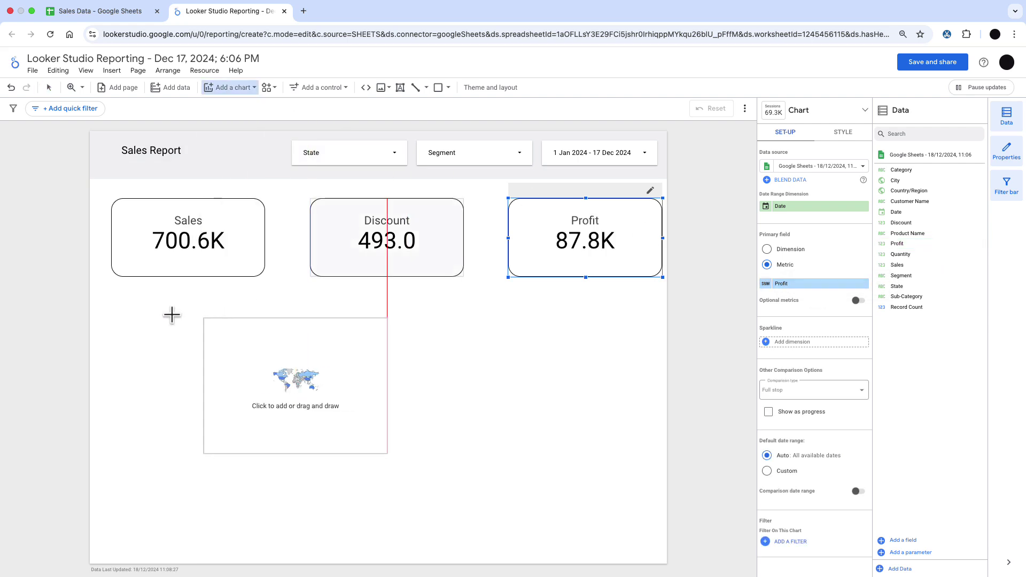
{"action": "left_click", "coordinate": [110, 303]}
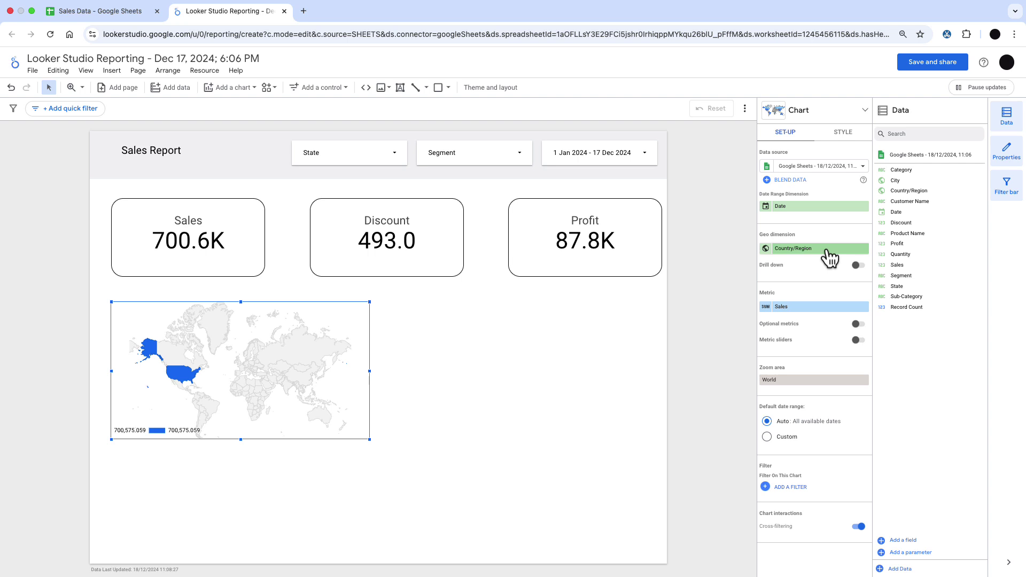
Map states by Sales using State, typed as Country subdivision (1st level), as the geo dimension.
{"action": "left_click_drag", "start_coordinate": [901, 255], "coordinate": [887, 276]}
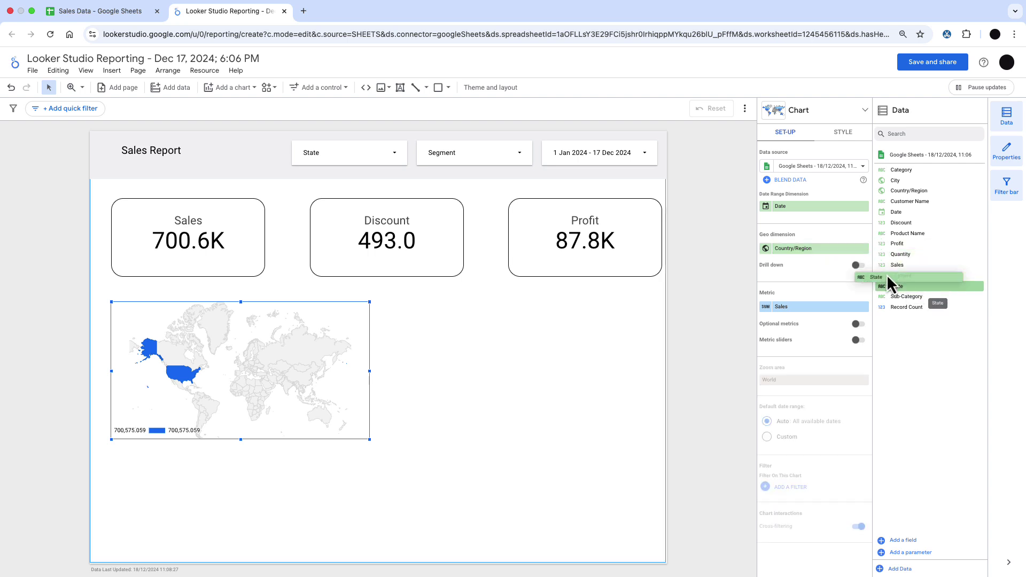
{"action": "left_click_drag", "start_coordinate": [824, 249], "coordinate": [777, 251]}
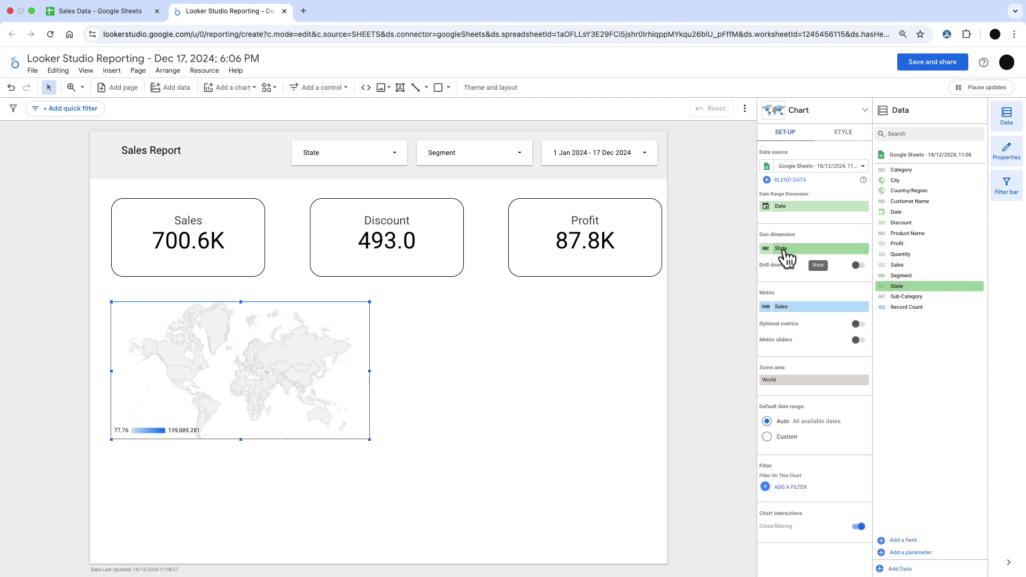
{"action": "left_click", "coordinate": [766, 249]}
{"action": "left_click", "coordinate": [705, 305]}
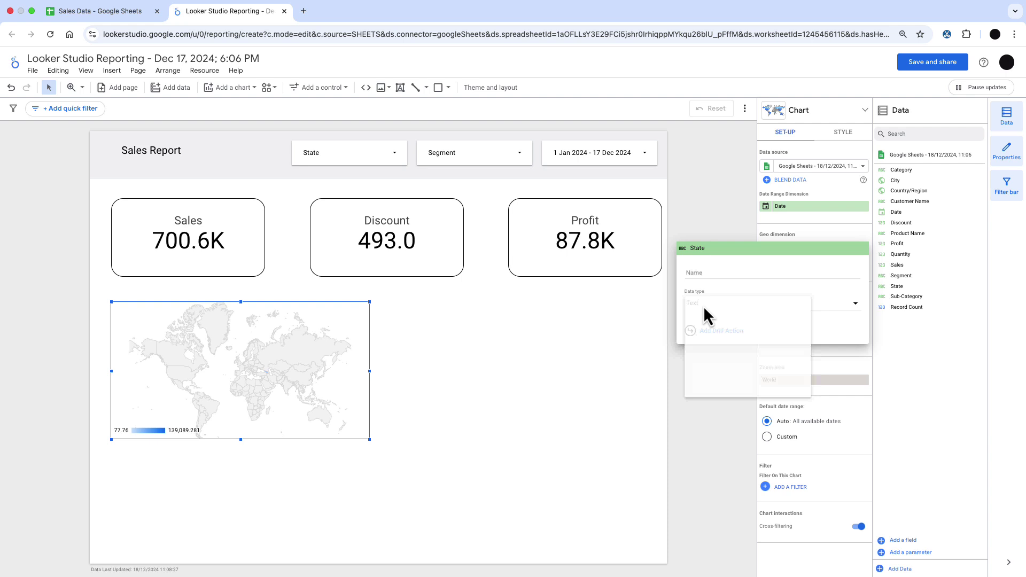
{"action": "mouse_move", "coordinate": [770, 371]}
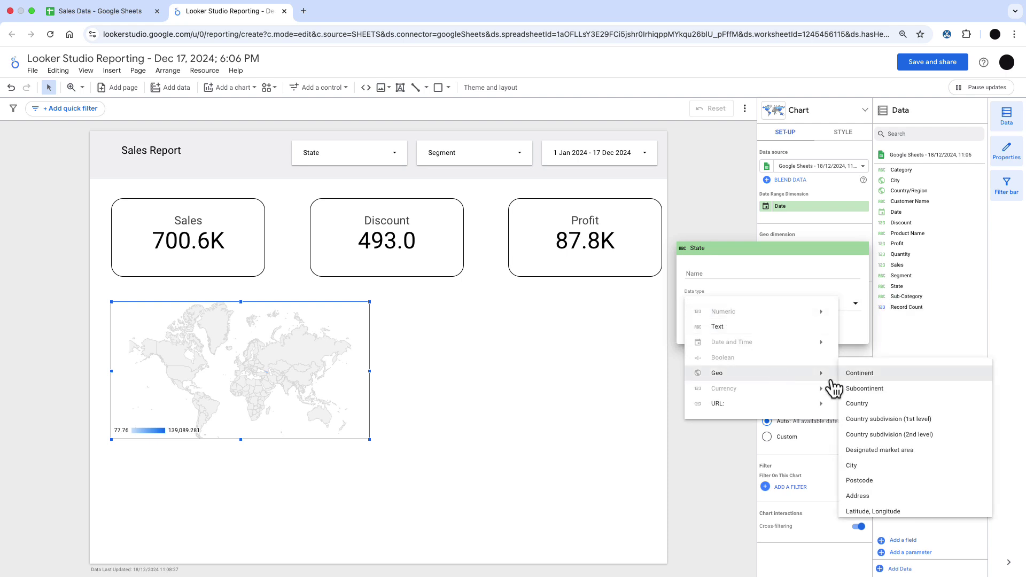
{"action": "left_click", "coordinate": [883, 419]}
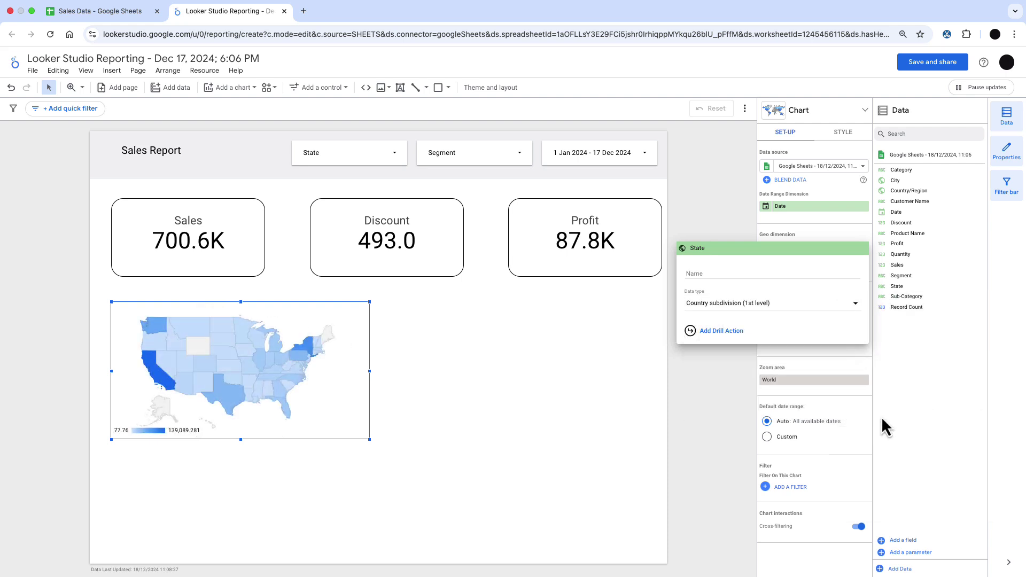
{"action": "left_click", "coordinate": [218, 361]}
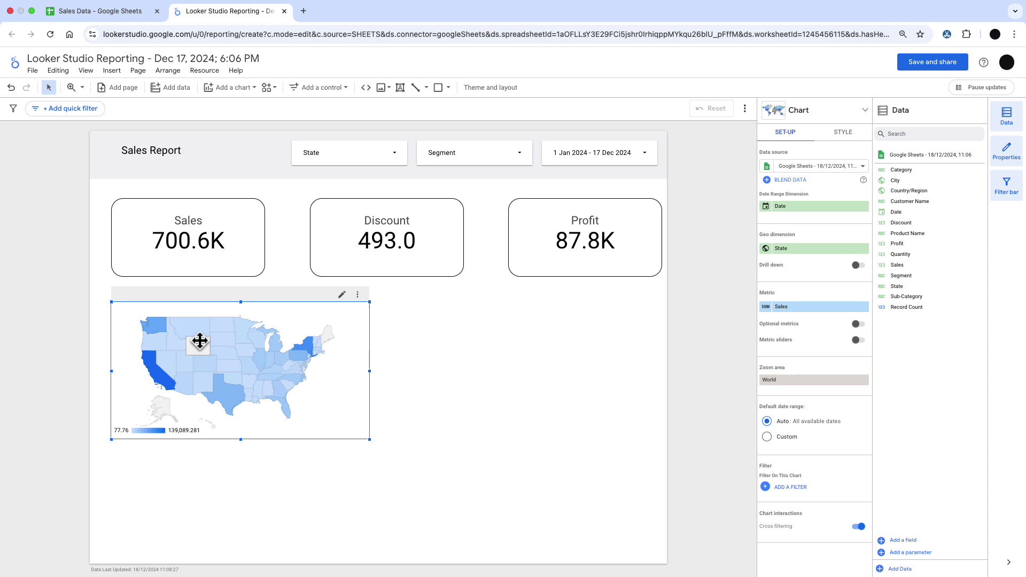
Set the map's maximum colour to dark grey, then test and clear a New York cross-filter.
{"action": "left_click", "coordinate": [842, 133]}
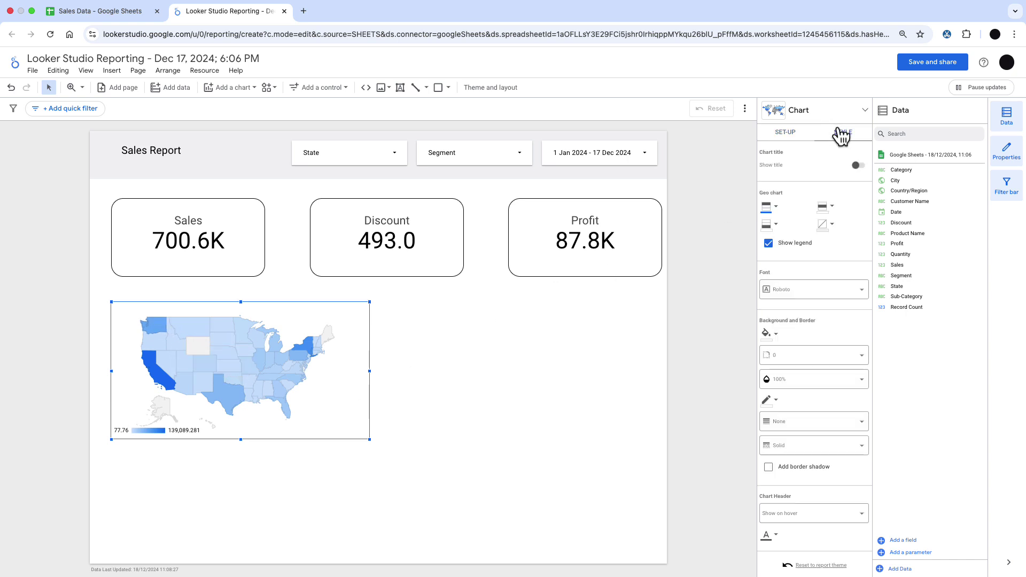
{"action": "left_click", "coordinate": [779, 208]}
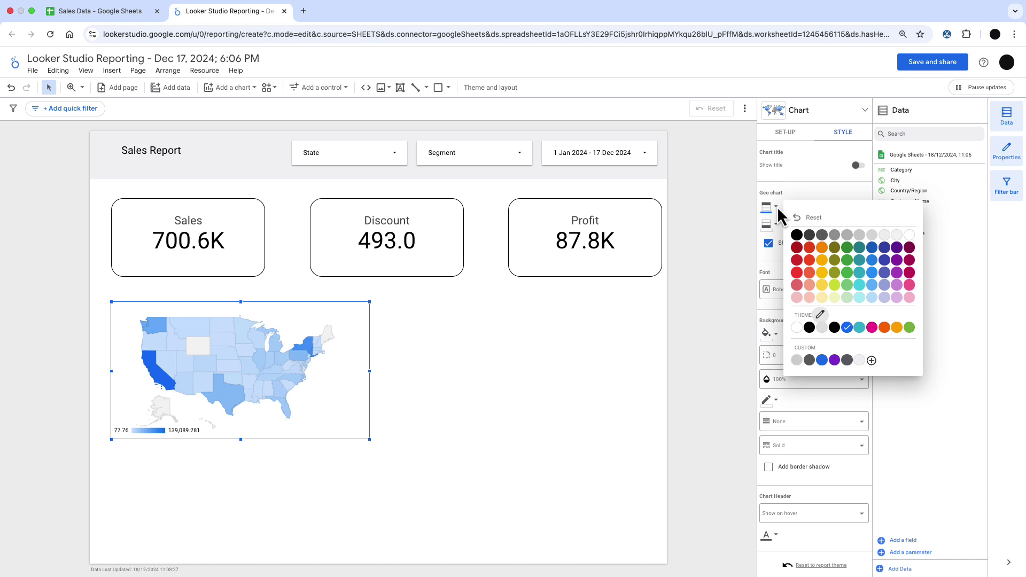
{"action": "left_click", "coordinate": [811, 236]}
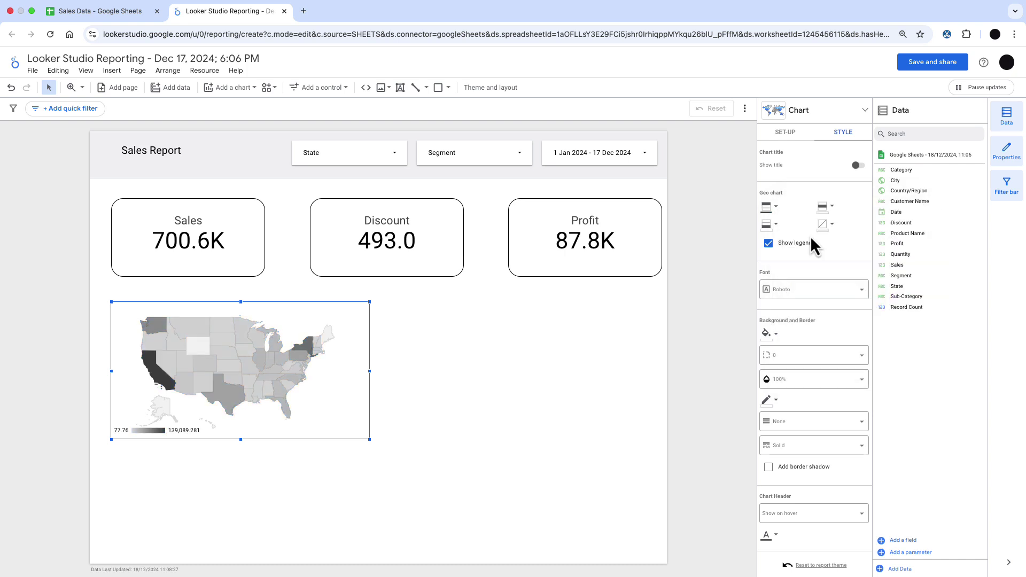
{"action": "left_click", "coordinate": [305, 345]}
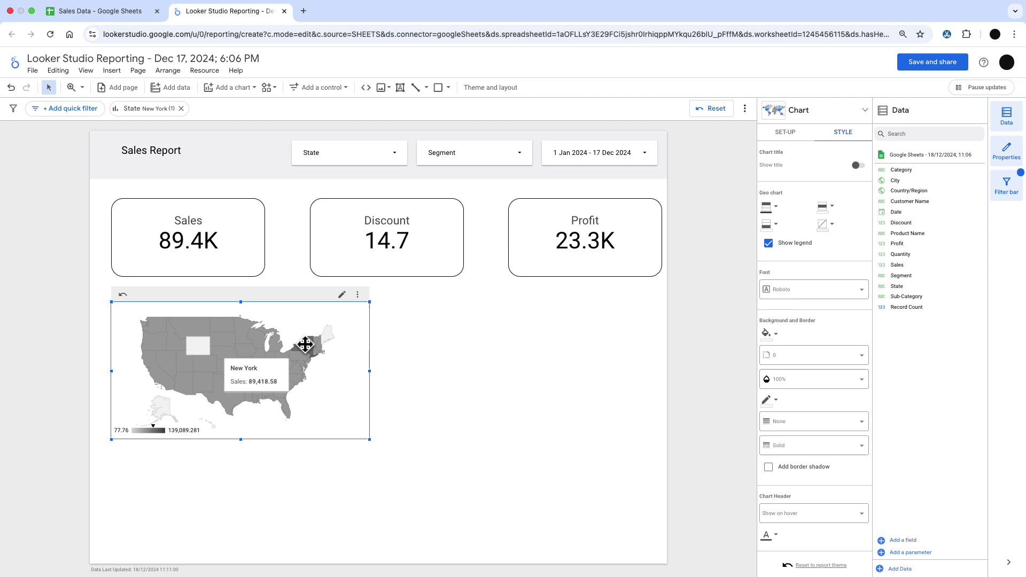
{"action": "left_click", "coordinate": [305, 345]}
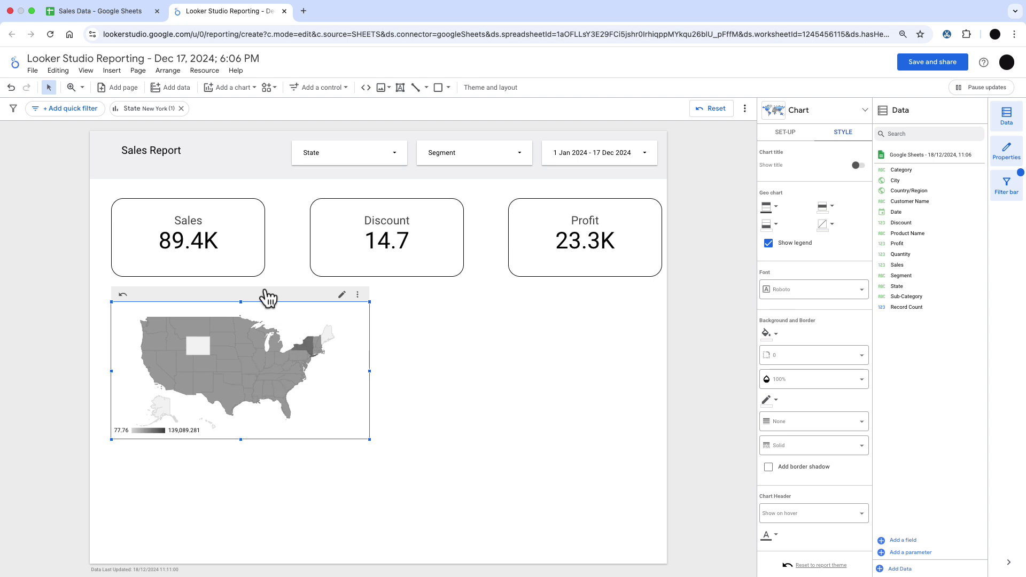
Add a heatmap pivot table right of the map showing Sales by Sub-Category.
{"action": "left_click", "coordinate": [241, 90]}
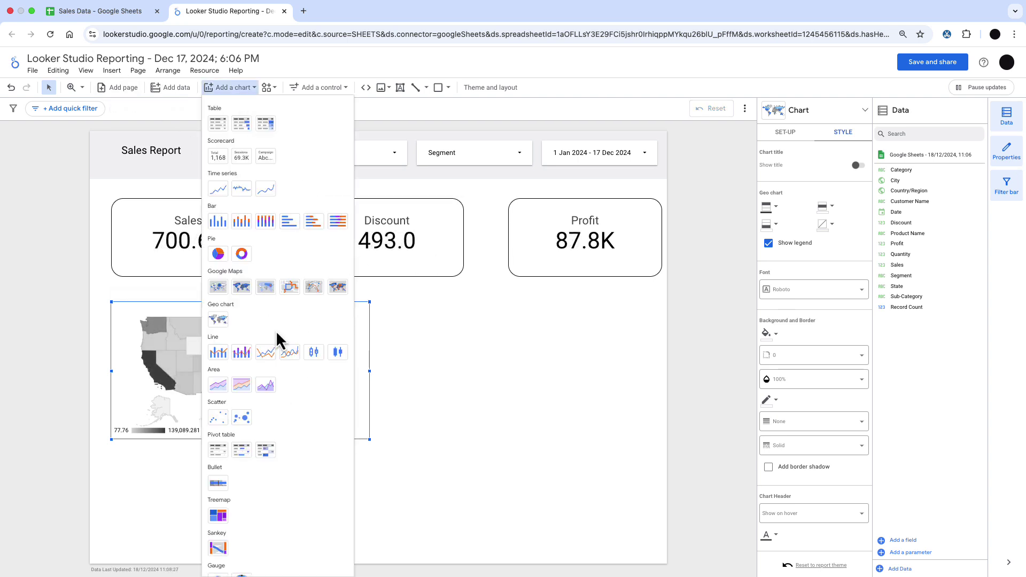
{"action": "left_click", "coordinate": [266, 450]}
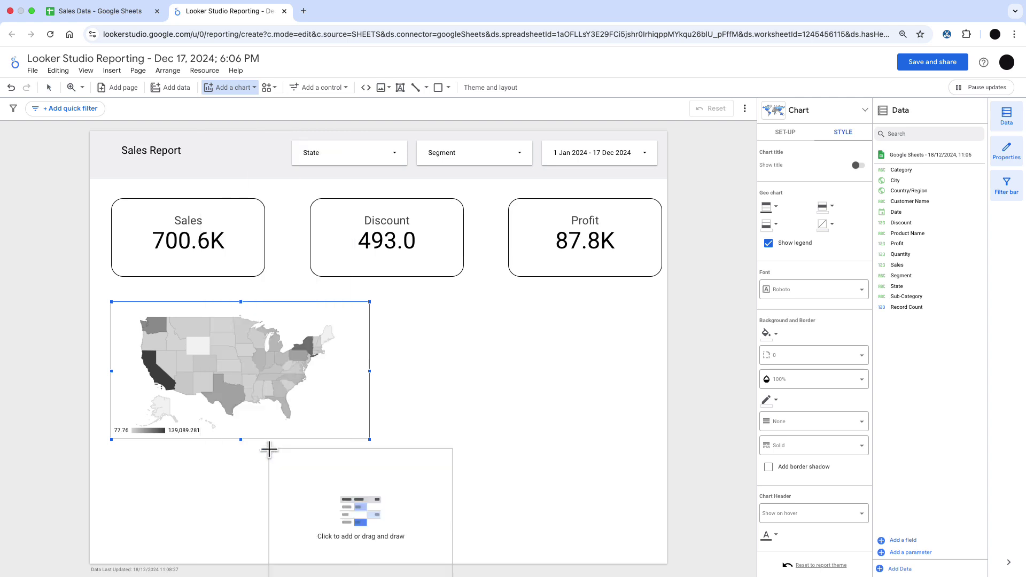
{"action": "left_click", "coordinate": [397, 301]}
{"action": "left_click_drag", "start_coordinate": [585, 439], "coordinate": [641, 439]}
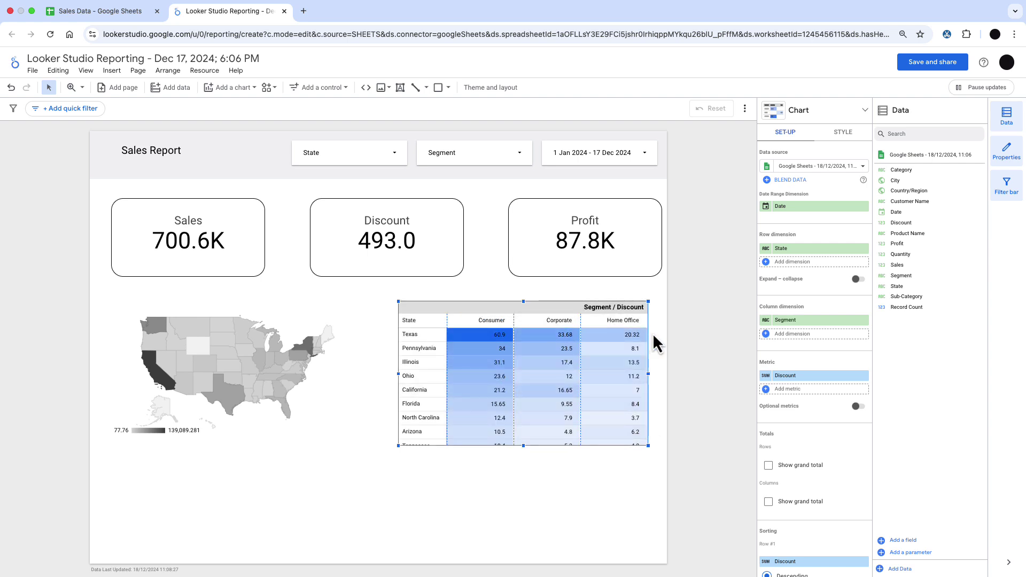
{"action": "left_click_drag", "start_coordinate": [897, 265], "coordinate": [818, 389]}
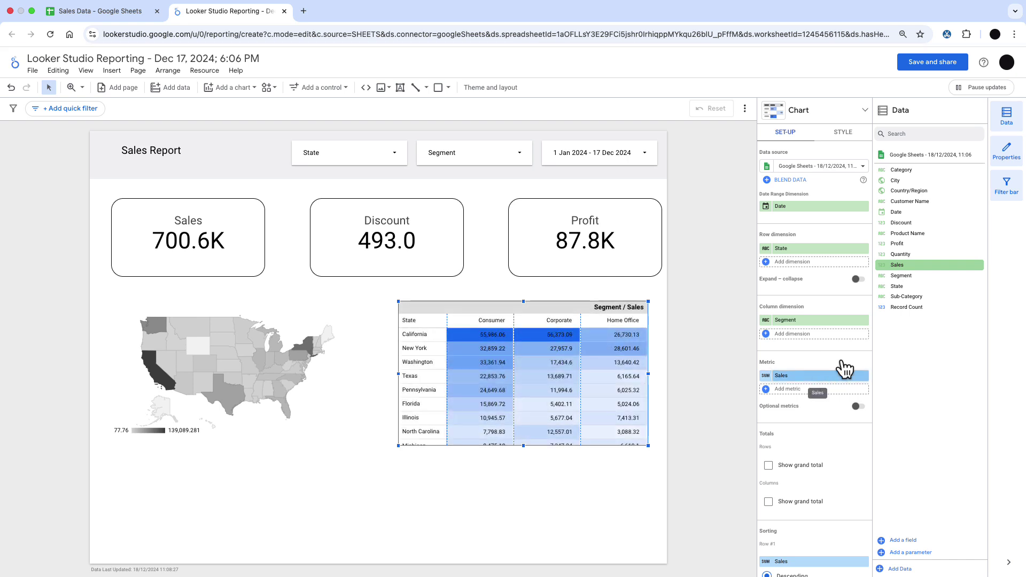
{"action": "left_click_drag", "start_coordinate": [906, 296], "coordinate": [832, 251]}
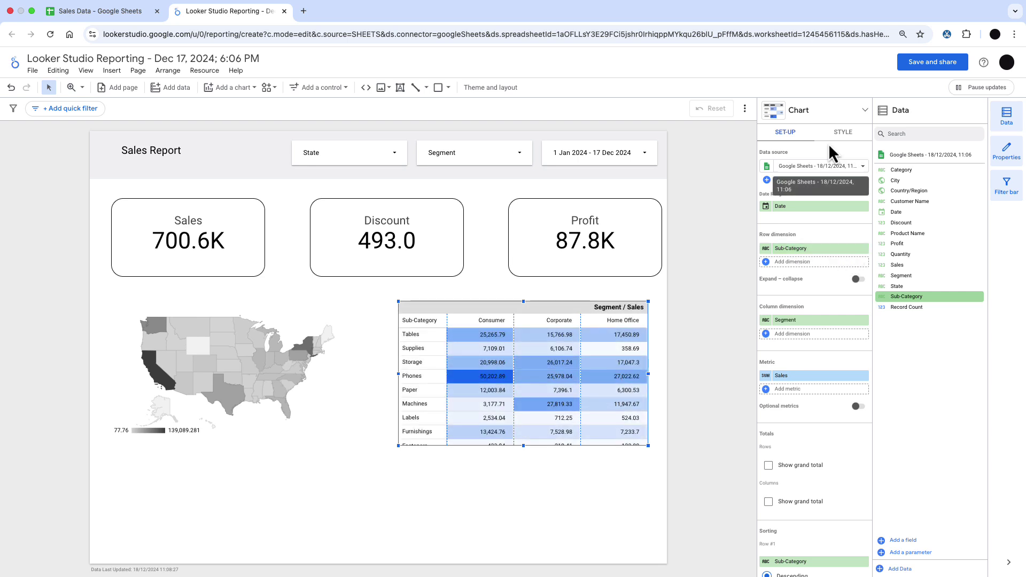
Shade the pivot heatmap dark grey and test cross-filtering the report to Supplies.
{"action": "left_click", "coordinate": [843, 134]}
{"action": "scroll", "coordinate": [787, 276], "scroll_direction": "down", "scroll_amount": 1}
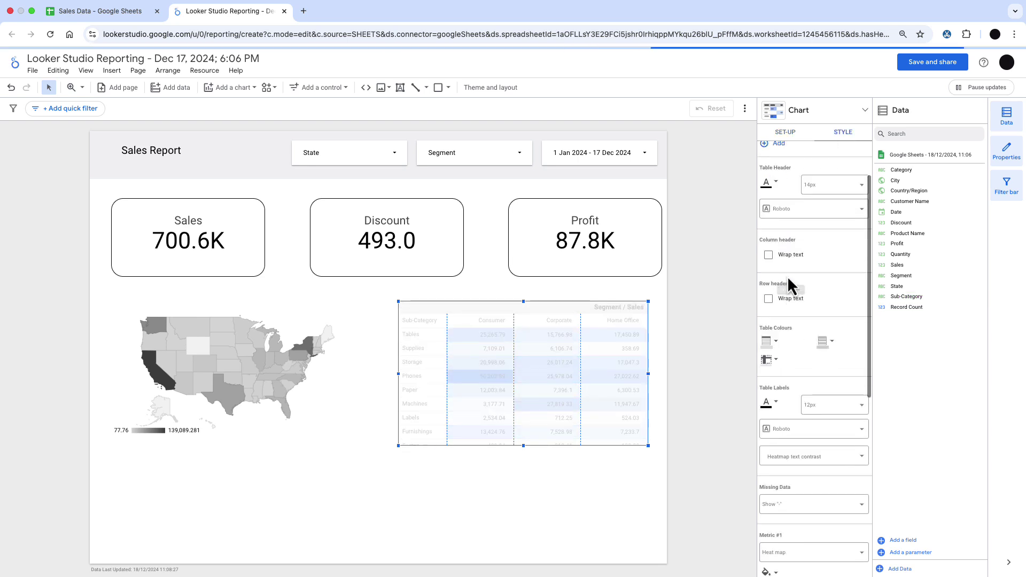
{"action": "scroll", "coordinate": [788, 274], "scroll_direction": "down", "scroll_amount": 3}
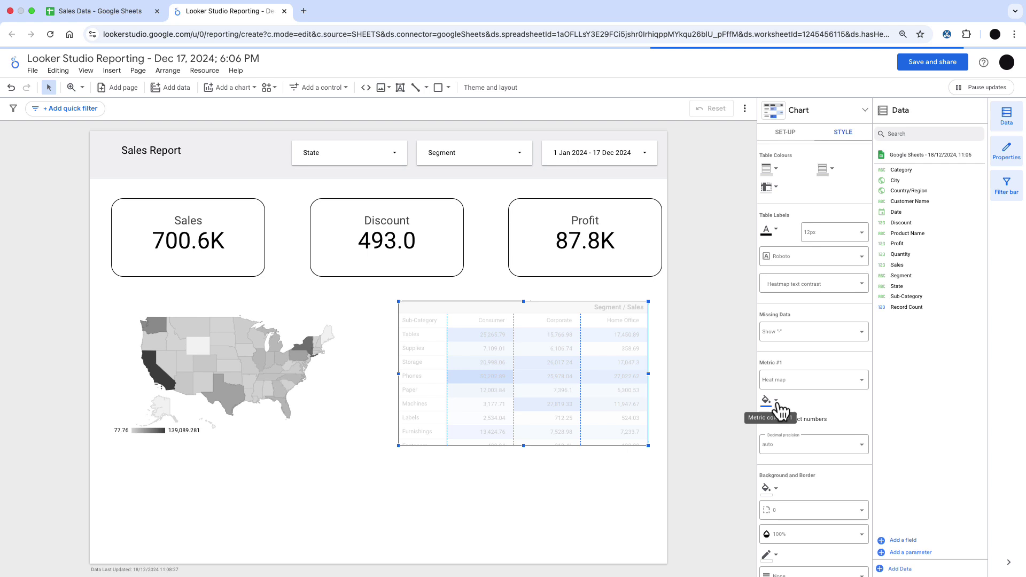
{"action": "left_click", "coordinate": [778, 402]}
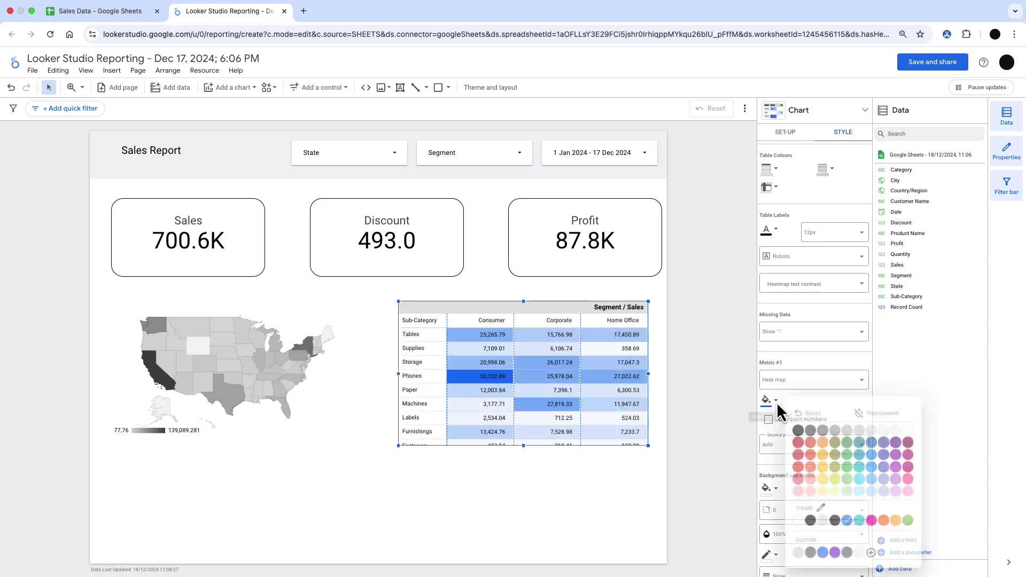
{"action": "left_click", "coordinate": [809, 429]}
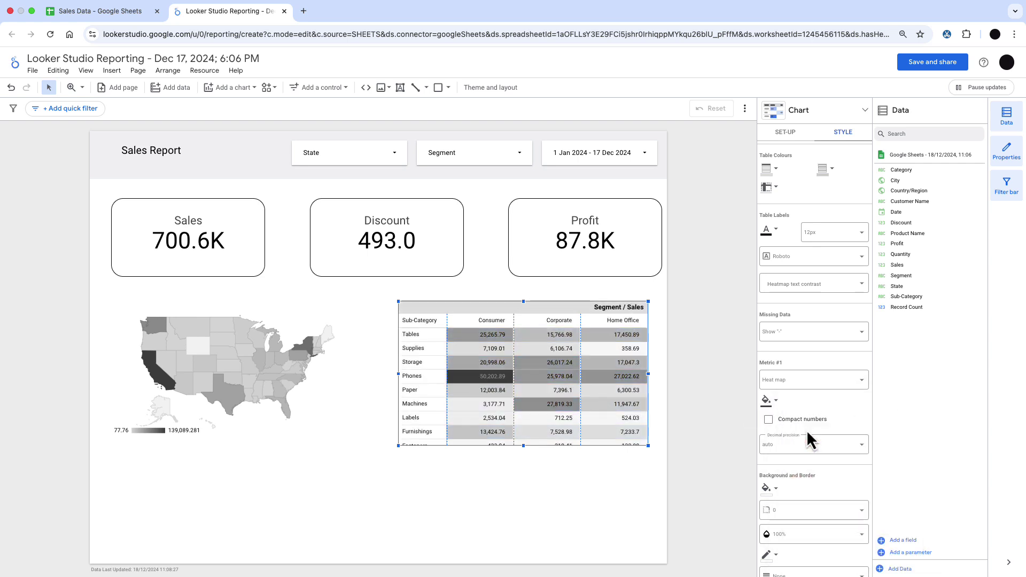
{"action": "left_click", "coordinate": [413, 351]}
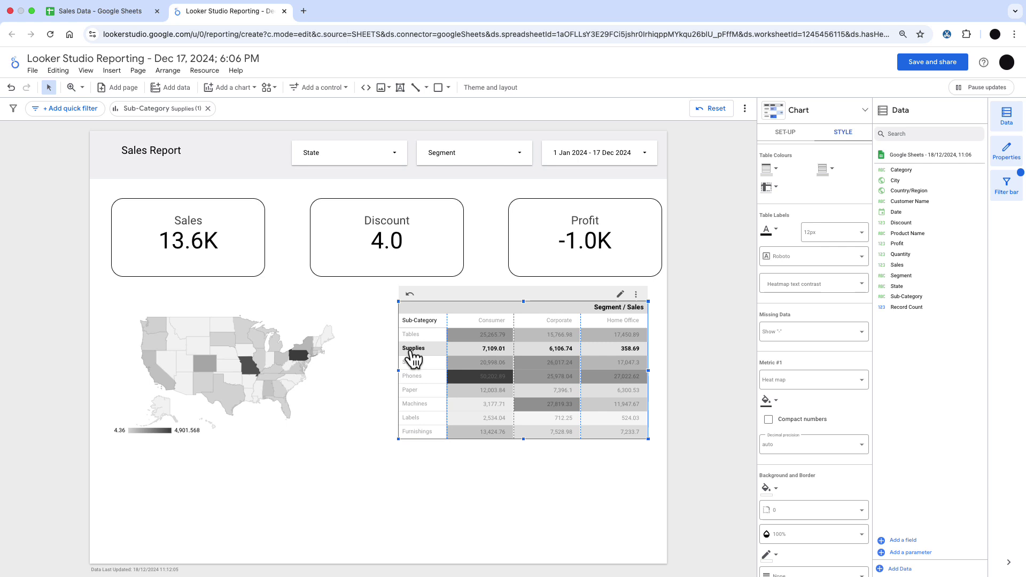
Clear the Supplies cross-filter and add a Sales time series chart below the map.
{"action": "left_click", "coordinate": [413, 351]}
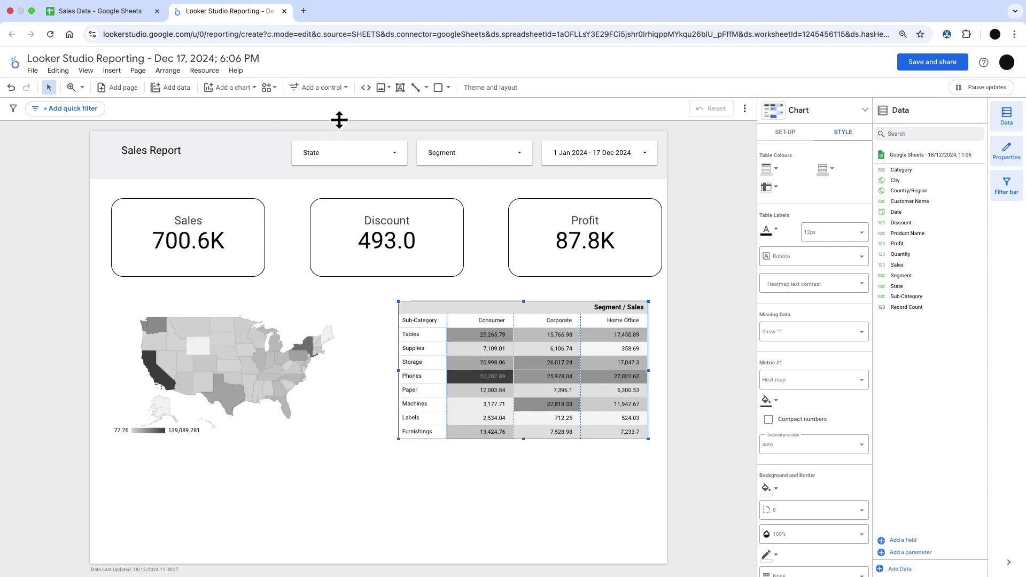
{"action": "left_click", "coordinate": [229, 90]}
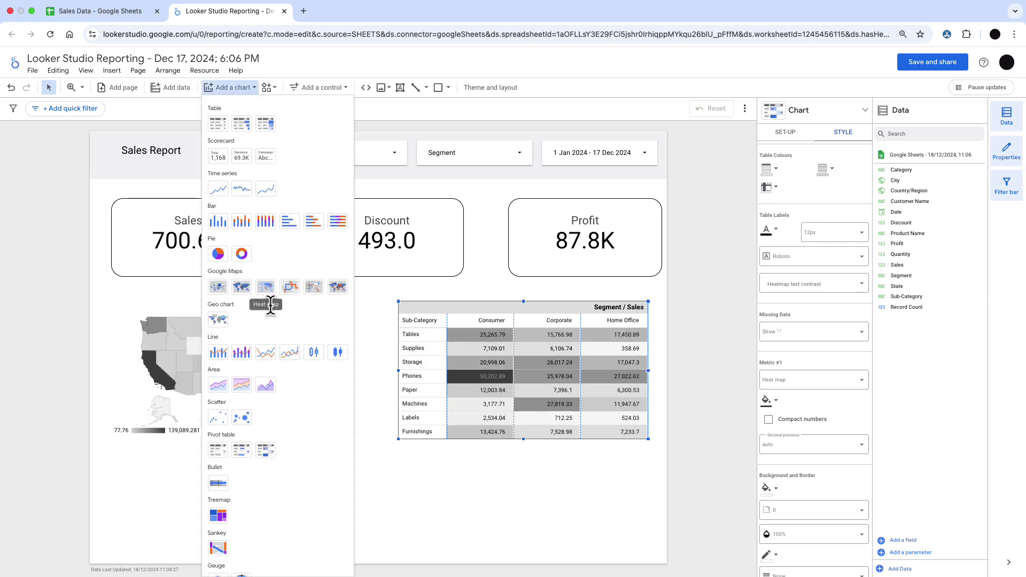
{"action": "left_click", "coordinate": [218, 190]}
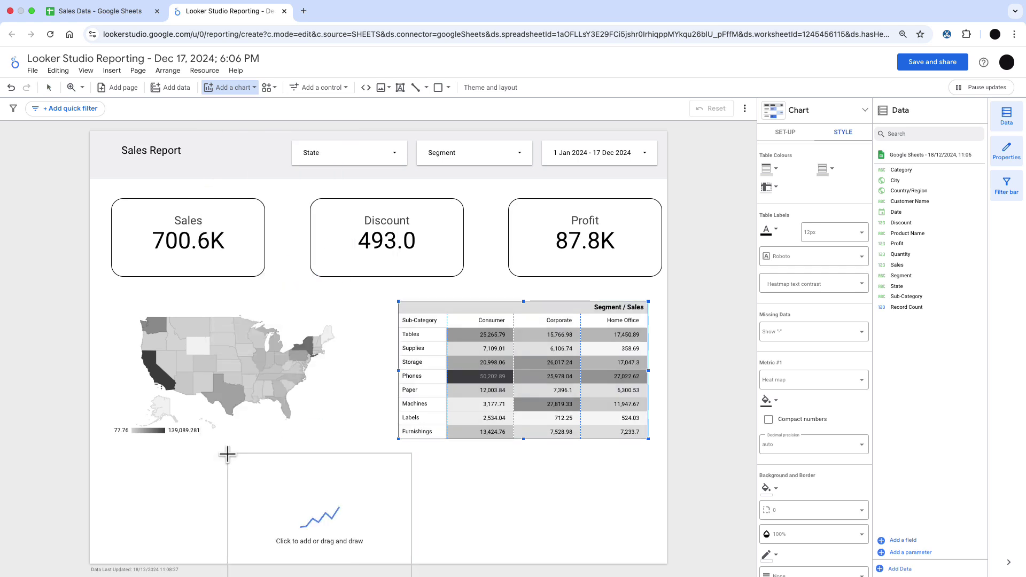
{"action": "left_click", "coordinate": [114, 449]}
{"action": "left_click_drag", "start_coordinate": [381, 527], "coordinate": [380, 525]}
{"action": "scroll", "coordinate": [380, 521], "scroll_direction": "up", "scroll_amount": 1}
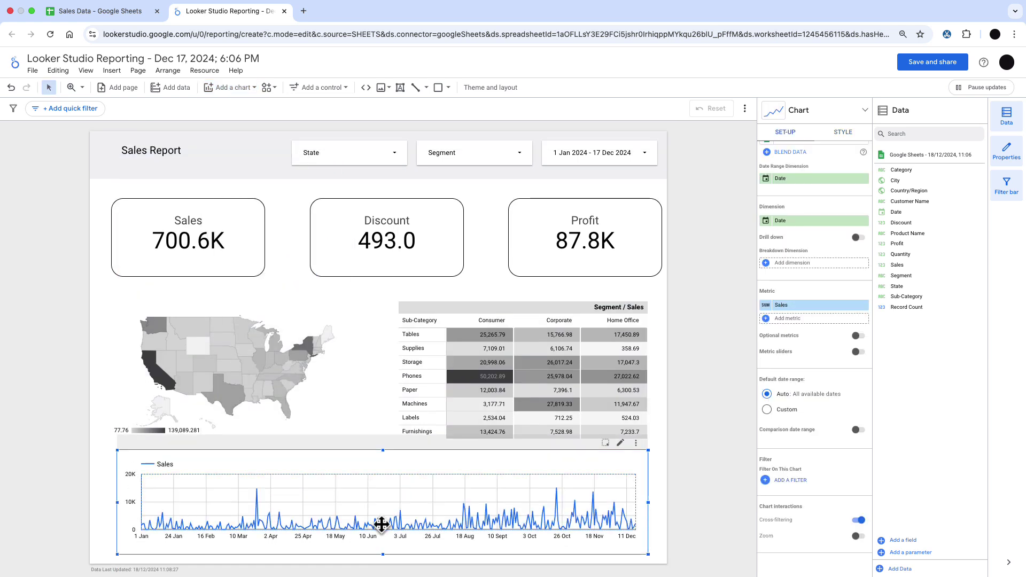
Make the time series chart's grid transparent.
{"action": "left_click", "coordinate": [848, 138]}
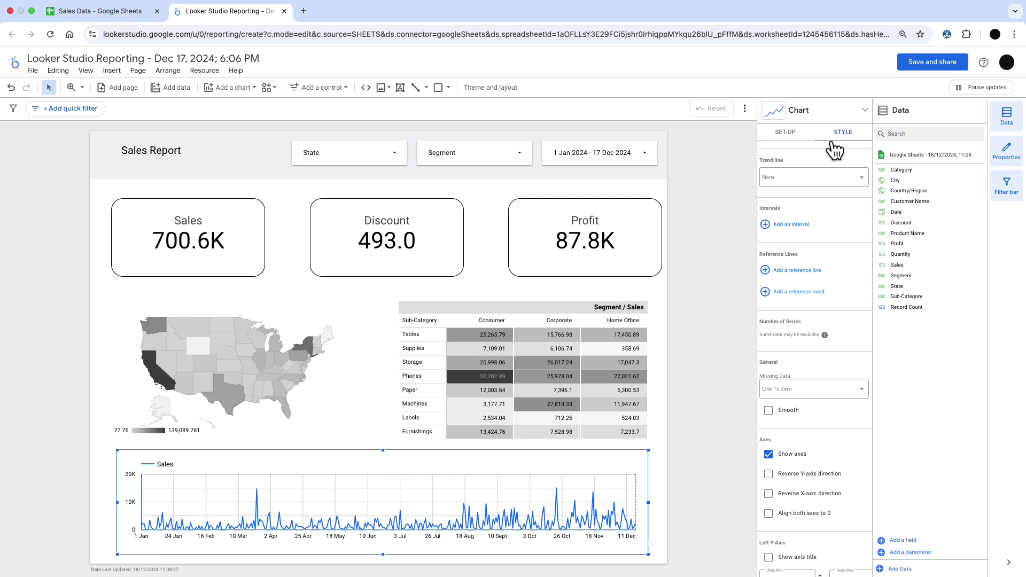
{"action": "scroll", "coordinate": [788, 363], "scroll_direction": "down", "scroll_amount": 5}
{"action": "scroll", "coordinate": [788, 363], "scroll_direction": "down", "scroll_amount": 4}
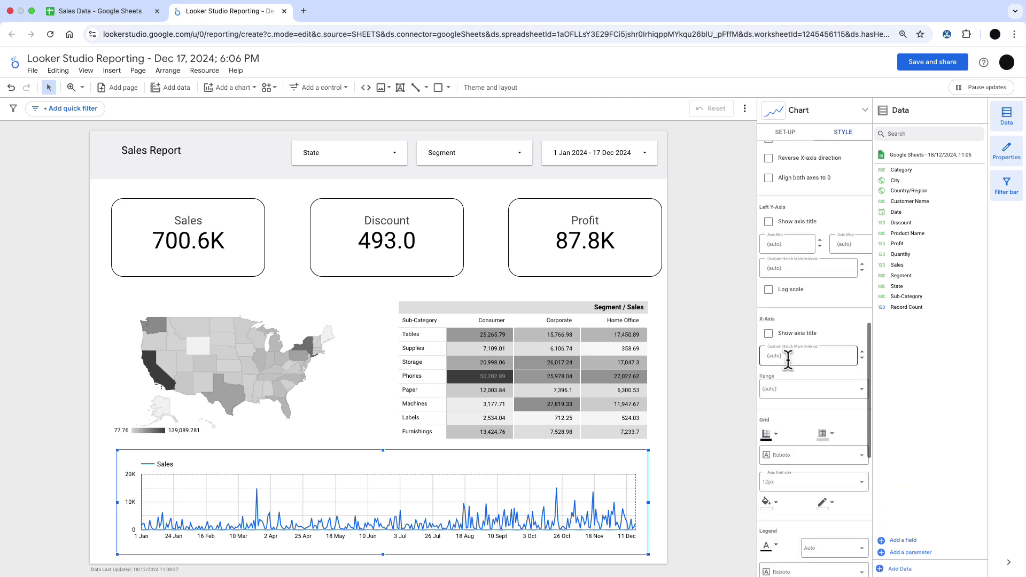
{"action": "left_click", "coordinate": [832, 349]}
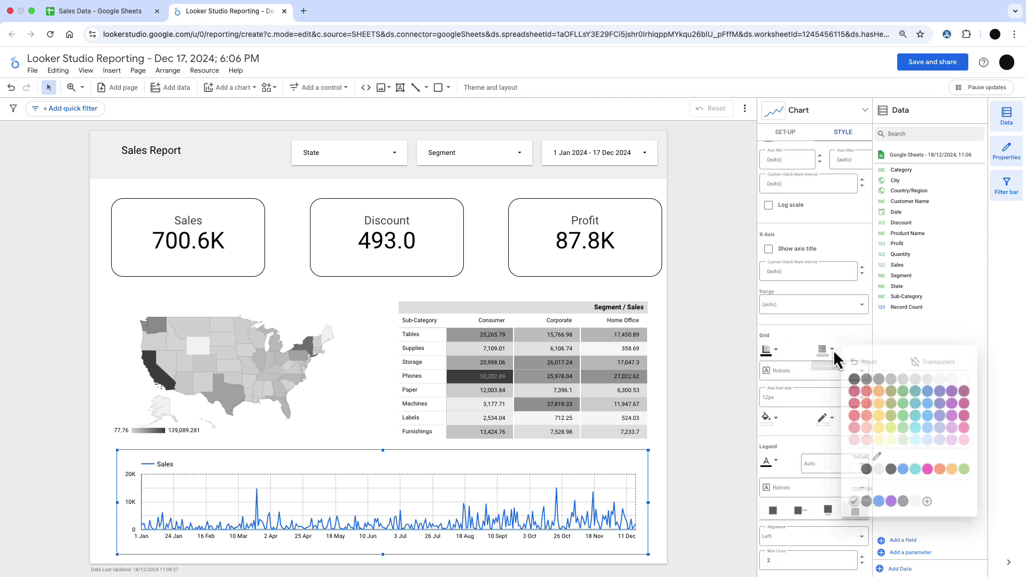
{"action": "left_click", "coordinate": [928, 362]}
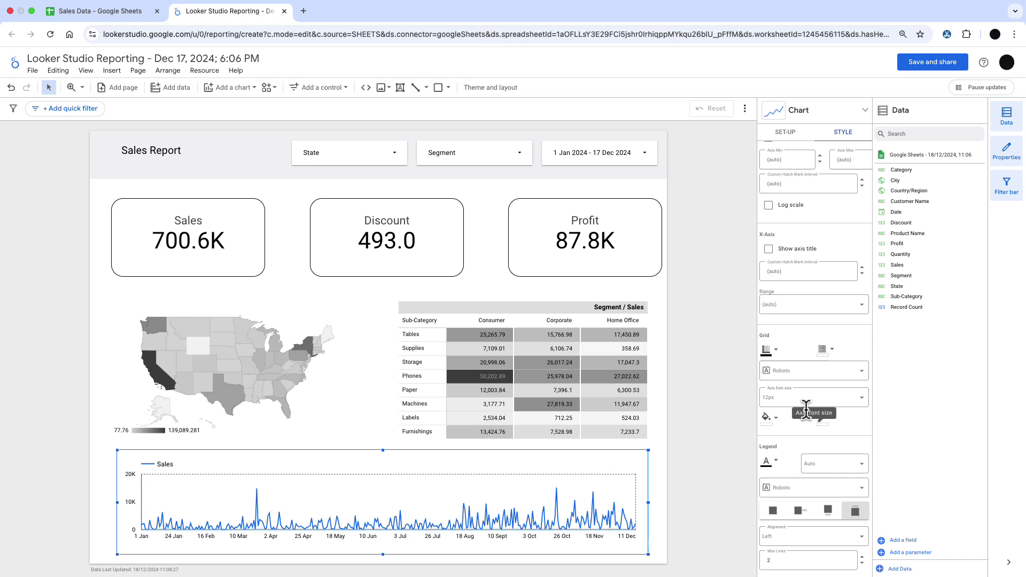
Move the chart legend to the right and centre it vertically.
{"action": "scroll", "coordinate": [791, 411], "scroll_direction": "down", "scroll_amount": 1}
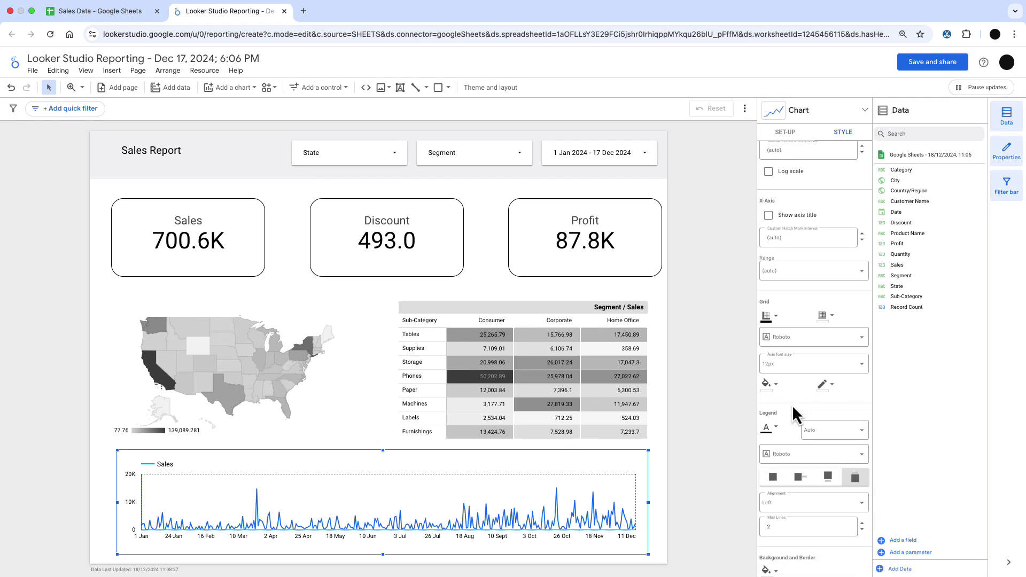
{"action": "left_click", "coordinate": [799, 477]}
{"action": "scroll", "coordinate": [809, 486], "scroll_direction": "down", "scroll_amount": 1}
{"action": "left_click", "coordinate": [860, 457]}
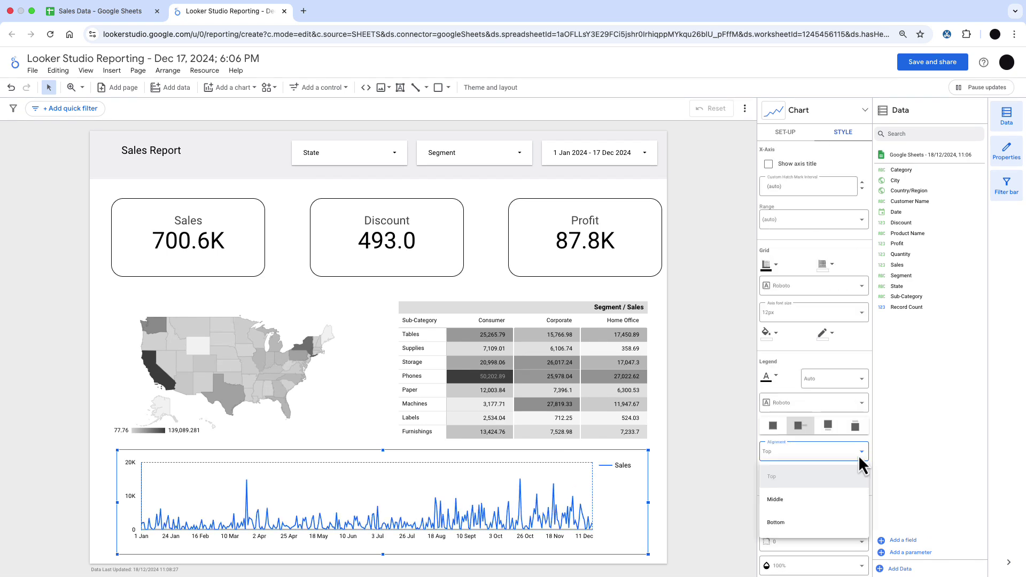
{"action": "left_click", "coordinate": [826, 506]}
Switch Series no. 1 from line to bars and colour them dark grey.
{"action": "scroll", "coordinate": [818, 485], "scroll_direction": "up", "scroll_amount": 3}
{"action": "scroll", "coordinate": [819, 486], "scroll_direction": "up", "scroll_amount": 10}
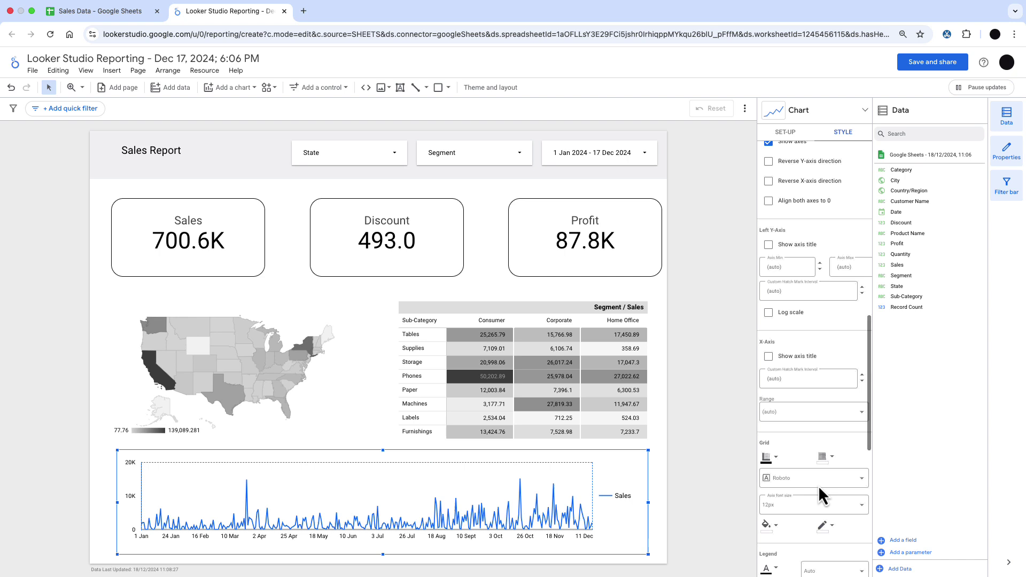
{"action": "scroll", "coordinate": [819, 485], "scroll_direction": "up", "scroll_amount": 5}
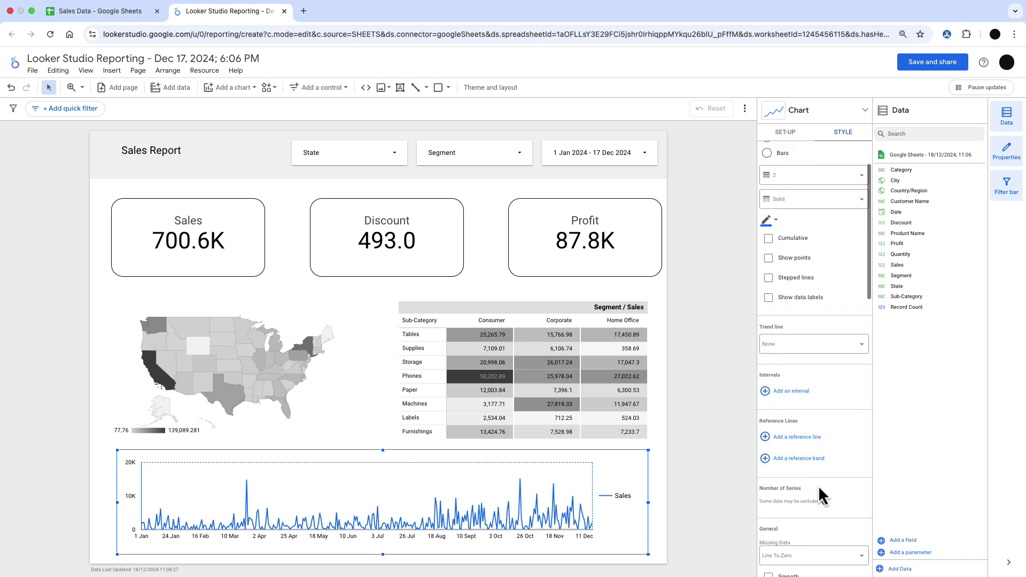
{"action": "left_click", "coordinate": [767, 224]}
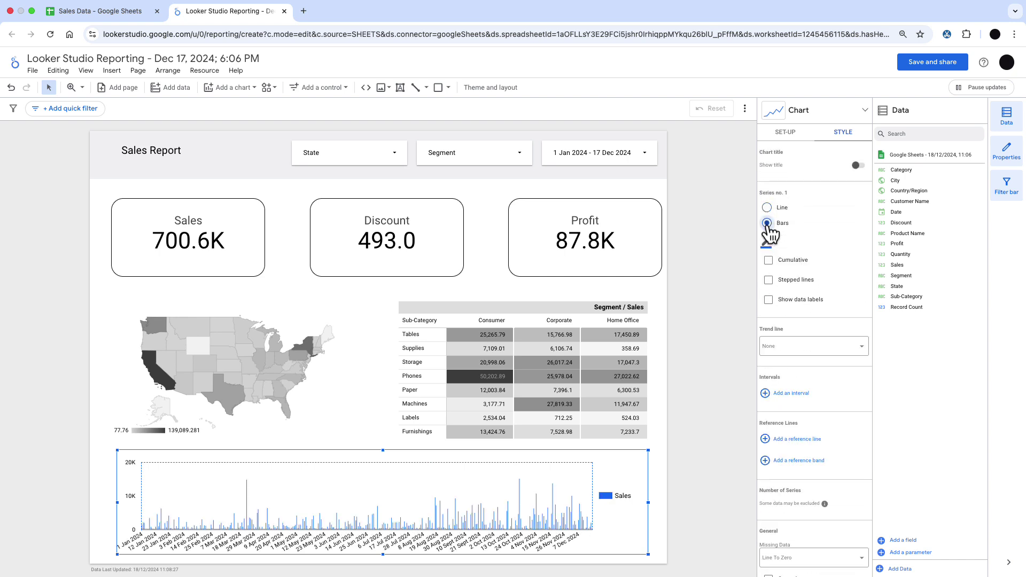
{"action": "left_click", "coordinate": [774, 243]}
{"action": "left_click", "coordinate": [812, 271]}
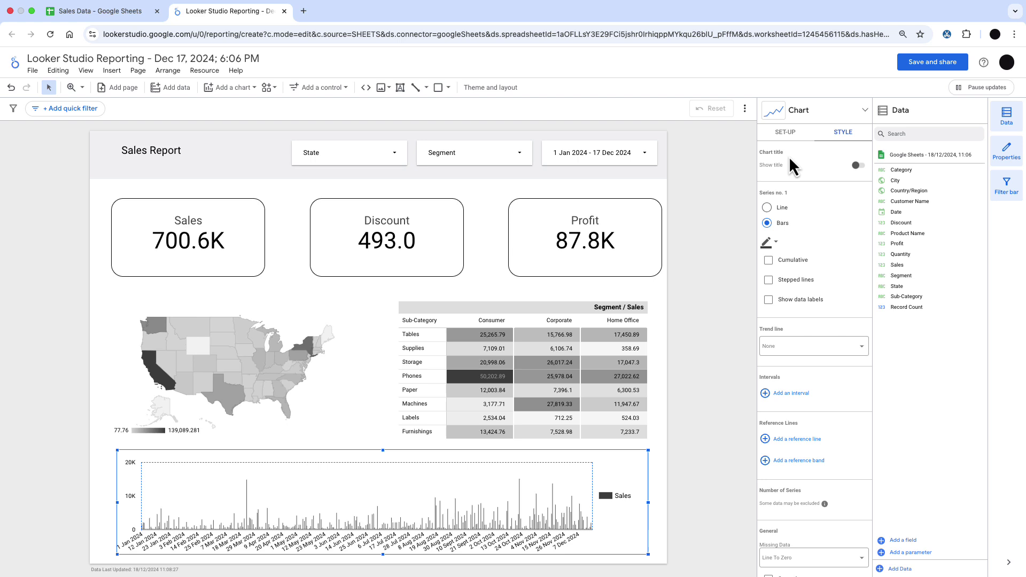
Set the Date dimension to Year Month and widen the chart to the page's right edge.
{"action": "left_click", "coordinate": [786, 134]}
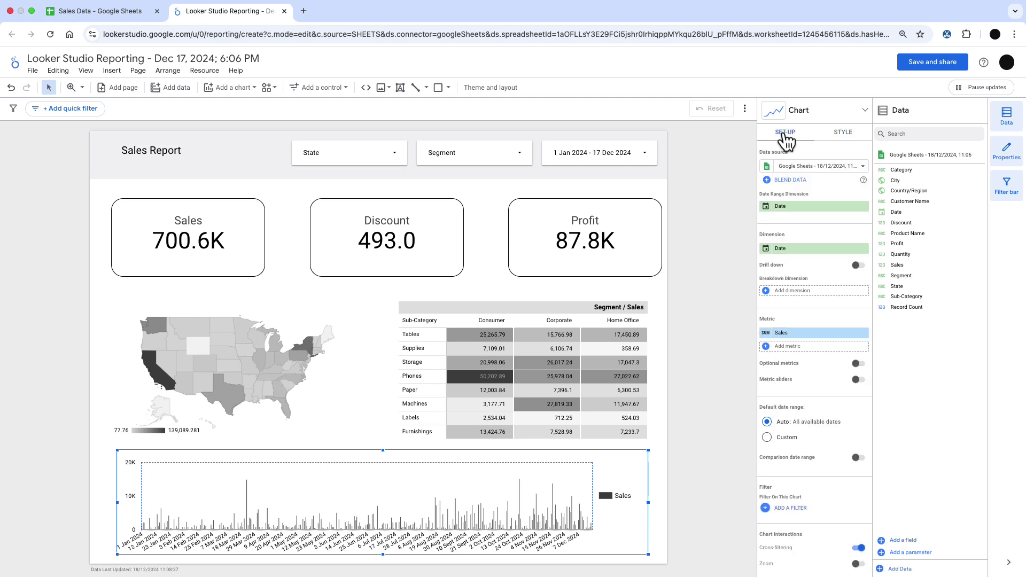
{"action": "left_click", "coordinate": [766, 248]}
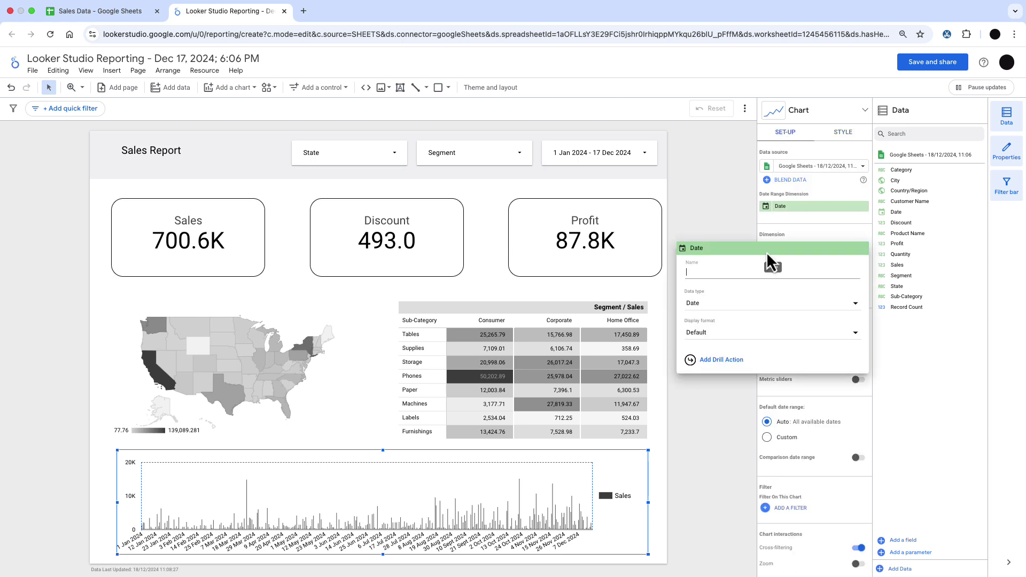
{"action": "left_click", "coordinate": [807, 306]}
{"action": "mouse_move", "coordinate": [796, 353]}
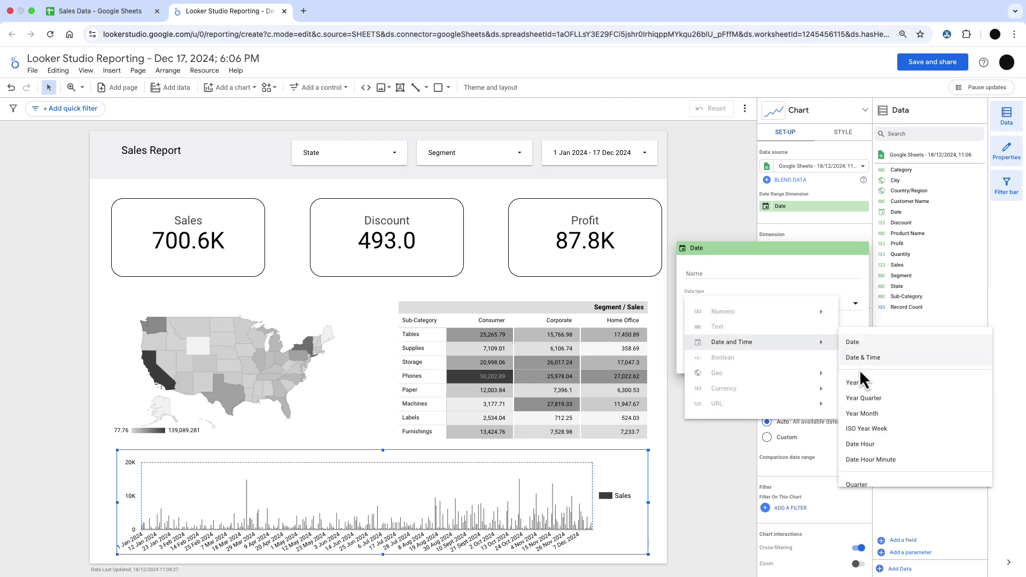
{"action": "left_click", "coordinate": [876, 417]}
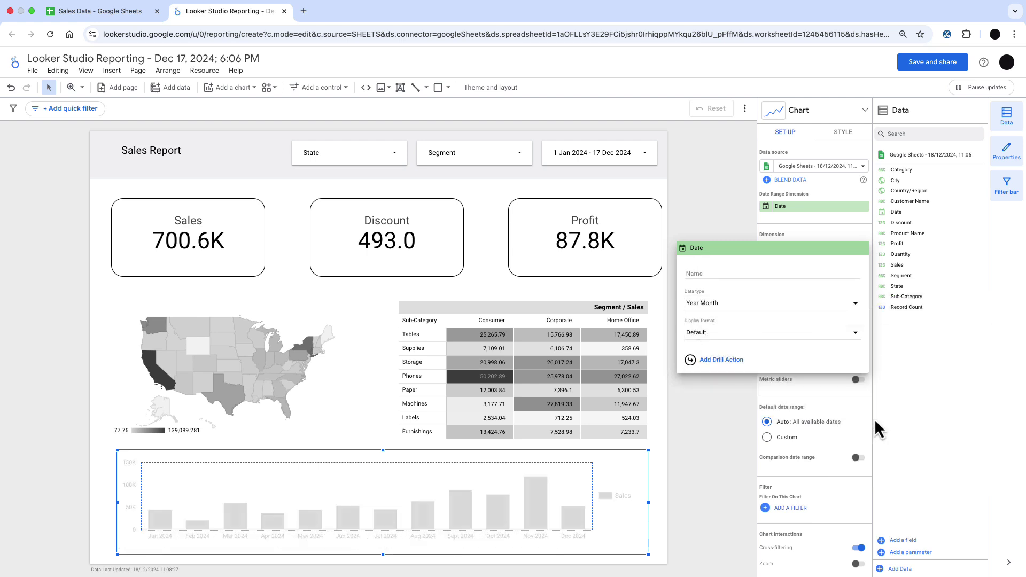
{"action": "left_click", "coordinate": [656, 503]}
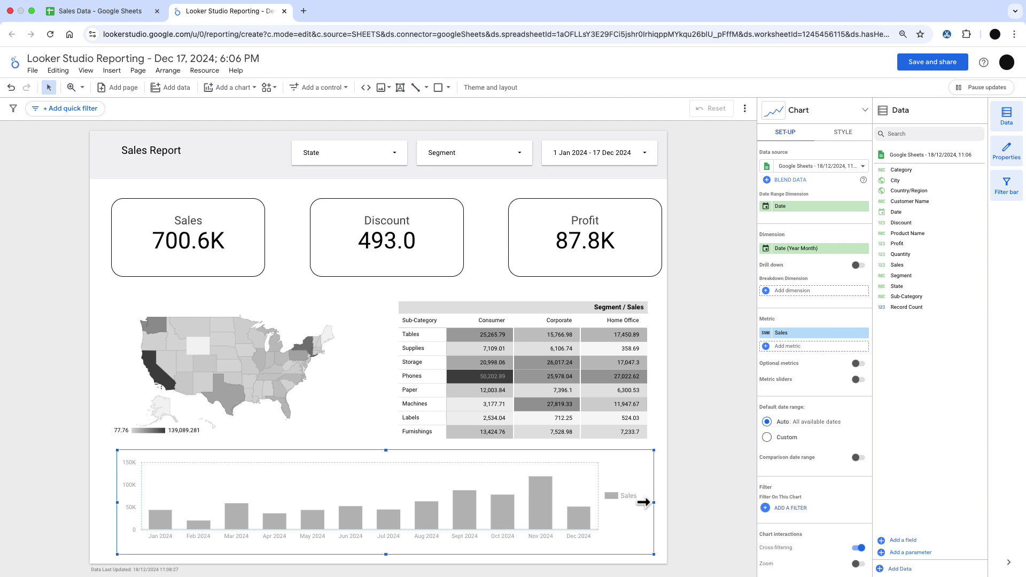
{"action": "left_click_drag", "start_coordinate": [645, 503], "coordinate": [664, 490]}
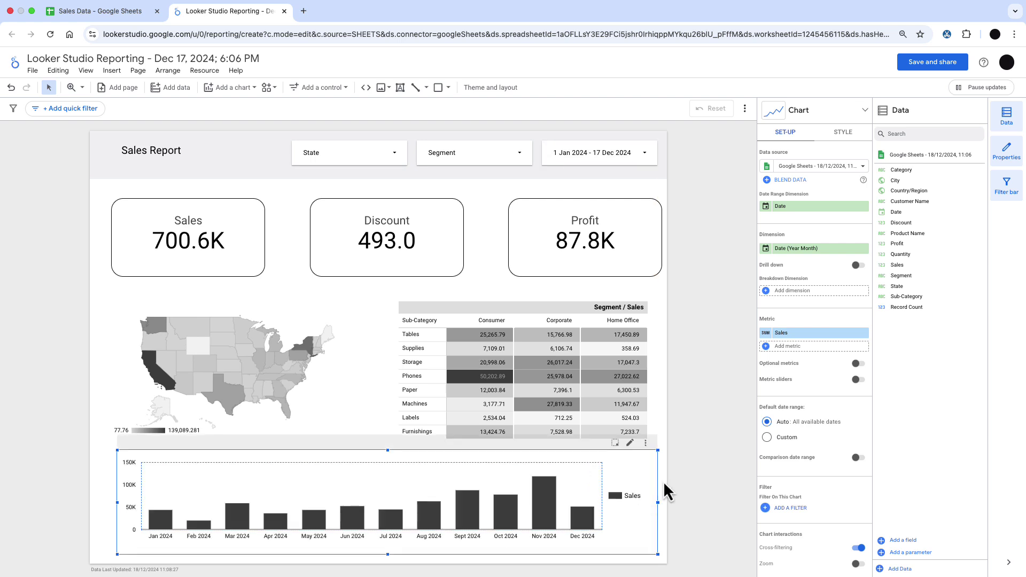
{"action": "left_click", "coordinate": [684, 390]}
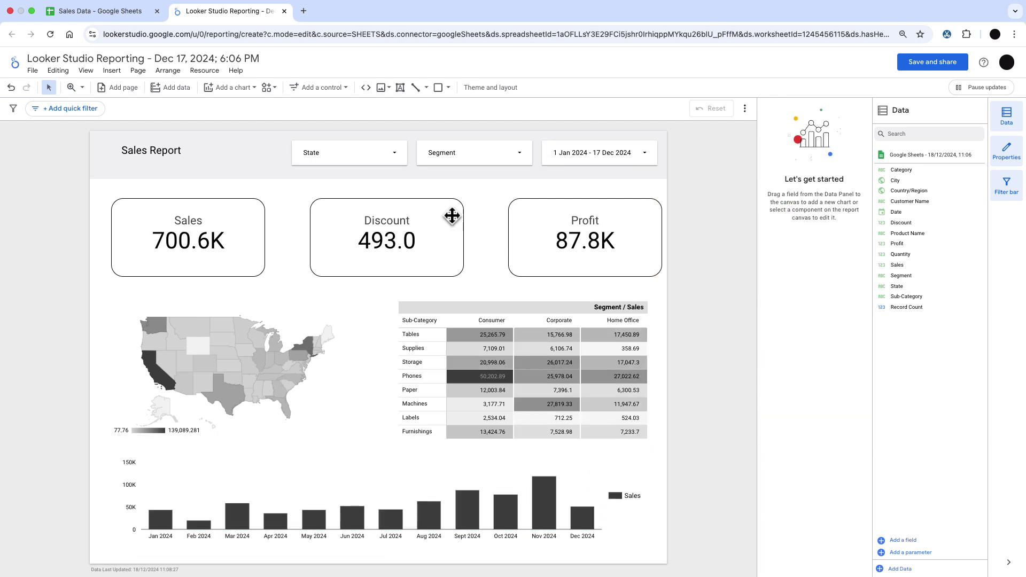
Filter State to California and start the date range on 1 Jan 2021.
{"action": "left_click", "coordinate": [355, 158]}
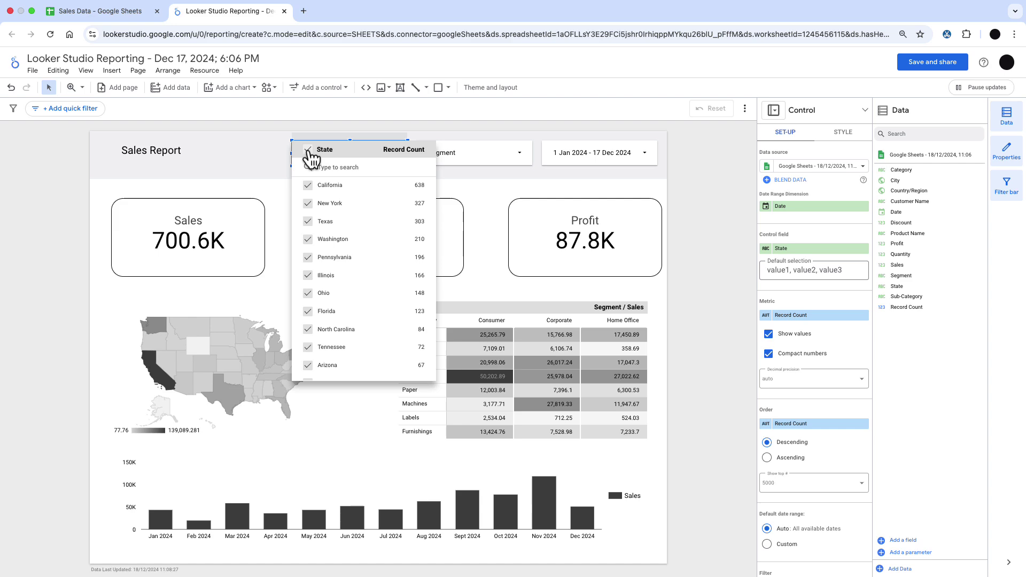
{"action": "left_click", "coordinate": [308, 149]}
{"action": "left_click", "coordinate": [307, 185]}
{"action": "left_click", "coordinate": [599, 153]}
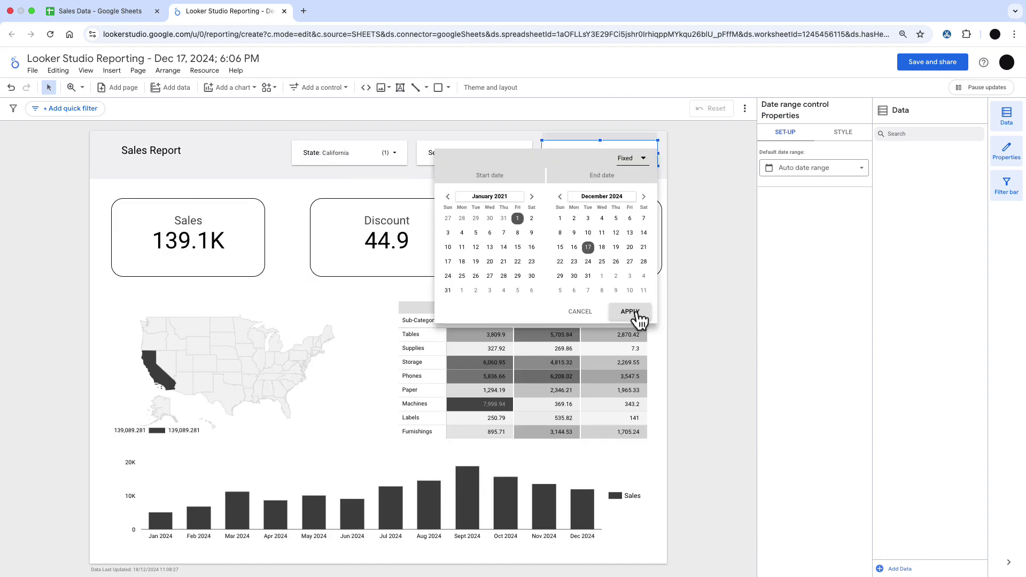
{"action": "left_click", "coordinate": [636, 318]}
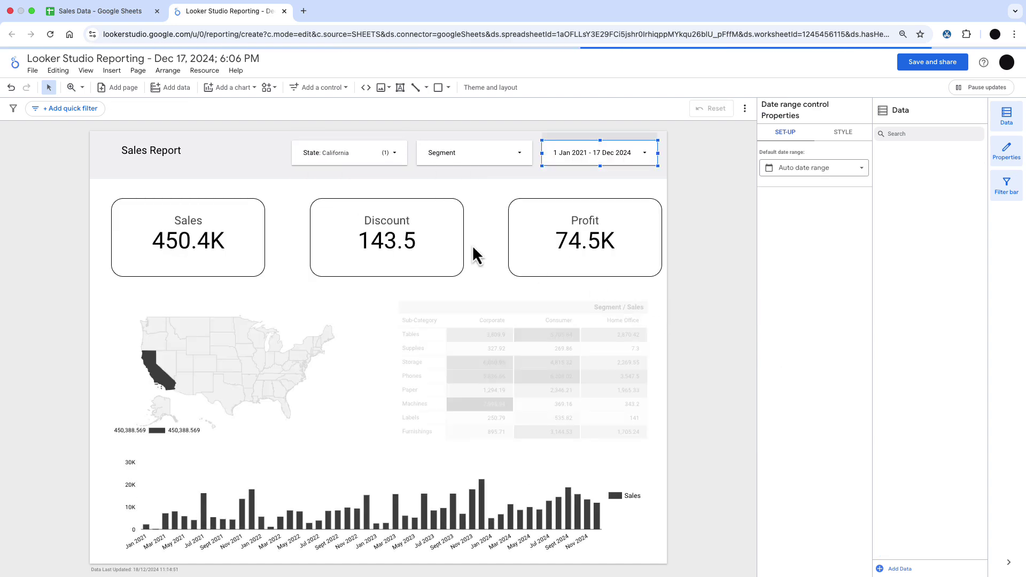
Reselect all states and cross-filter the report to the November 2022 bar.
{"action": "left_click", "coordinate": [320, 310]}
{"action": "left_click", "coordinate": [347, 153]}
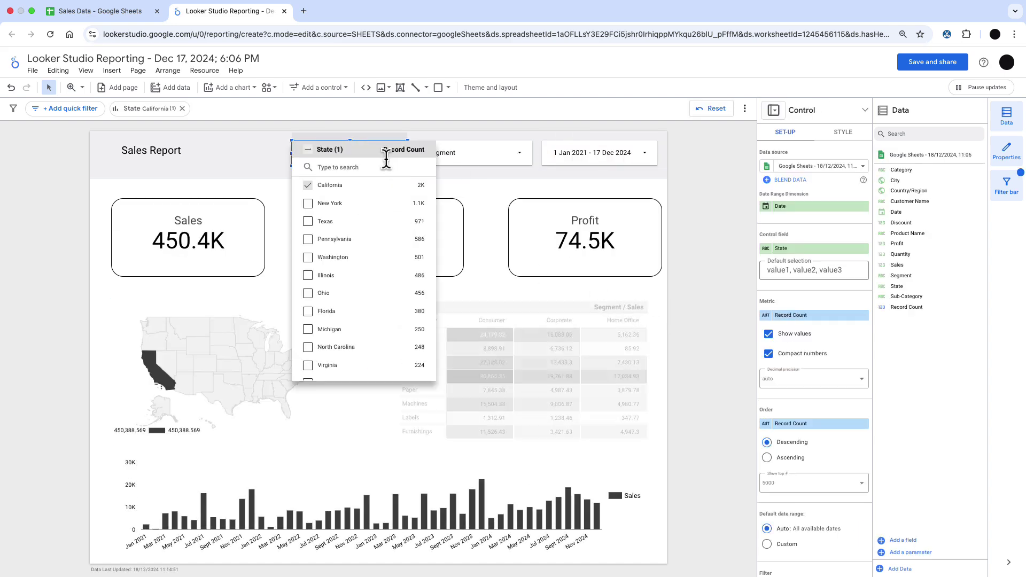
{"action": "left_click", "coordinate": [309, 150]}
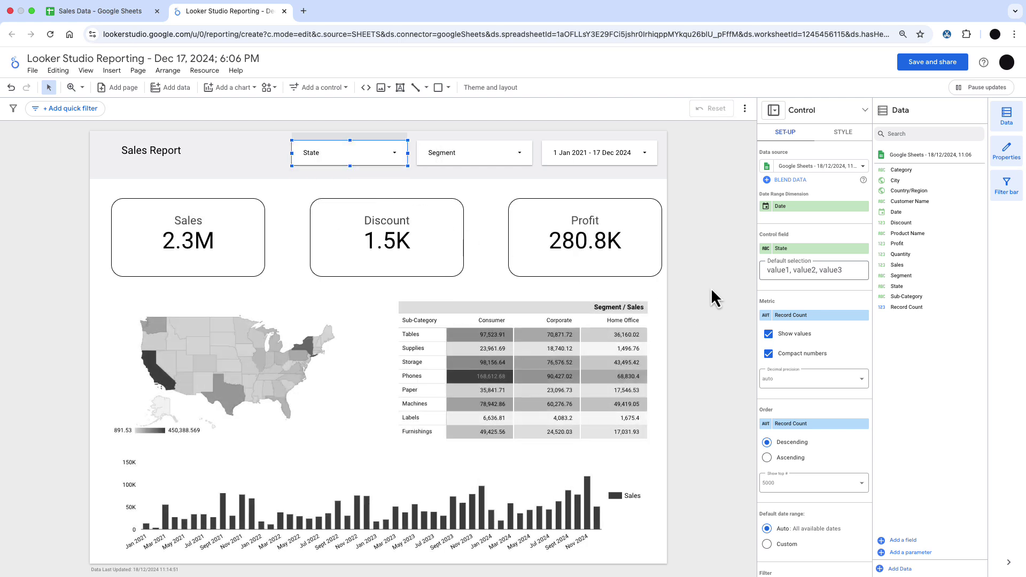
{"action": "left_click", "coordinate": [357, 519]}
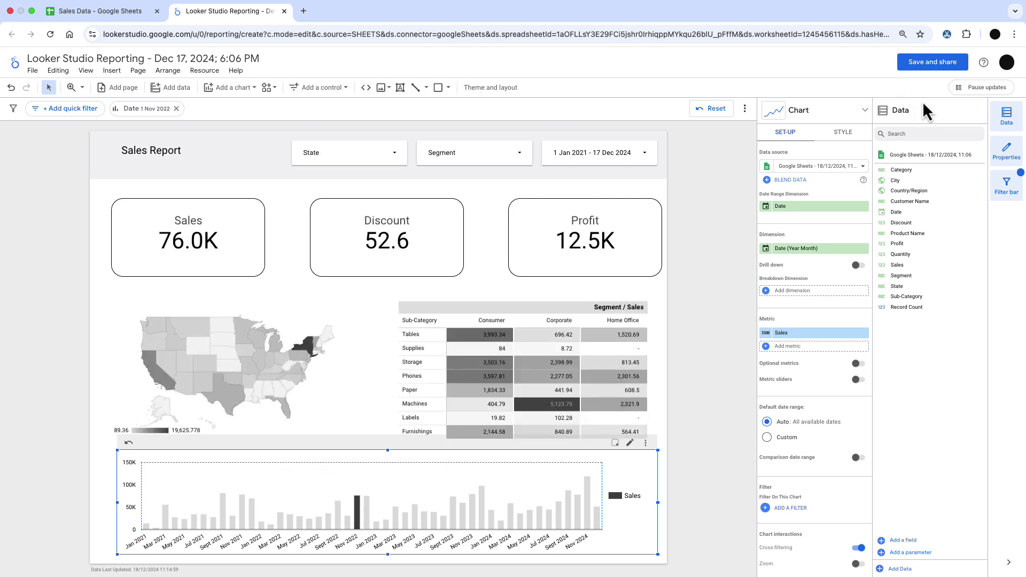
Save the report and acknowledge access to its Google Sheets data.
{"action": "left_click", "coordinate": [933, 62]}
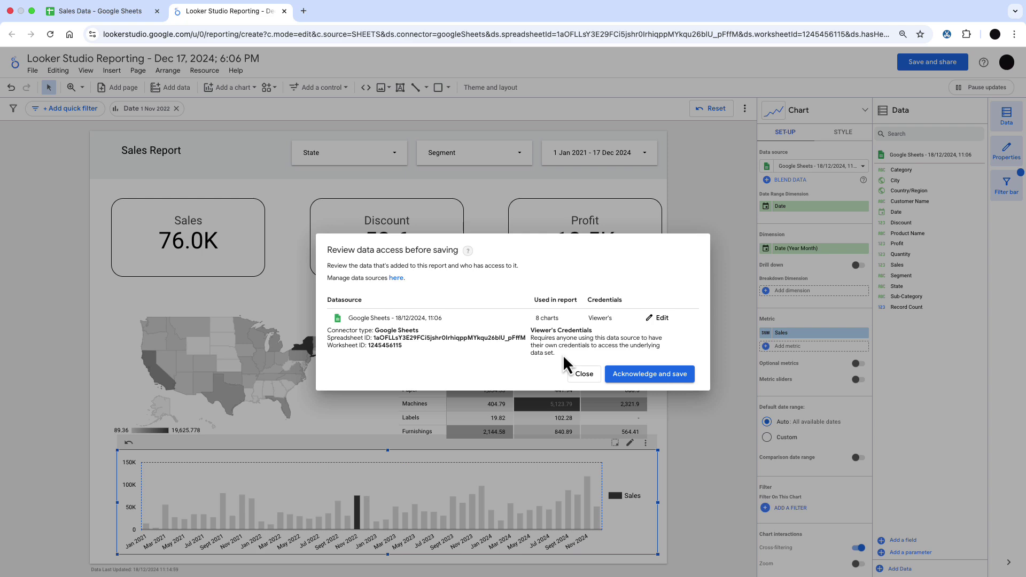
{"action": "left_click", "coordinate": [637, 374]}
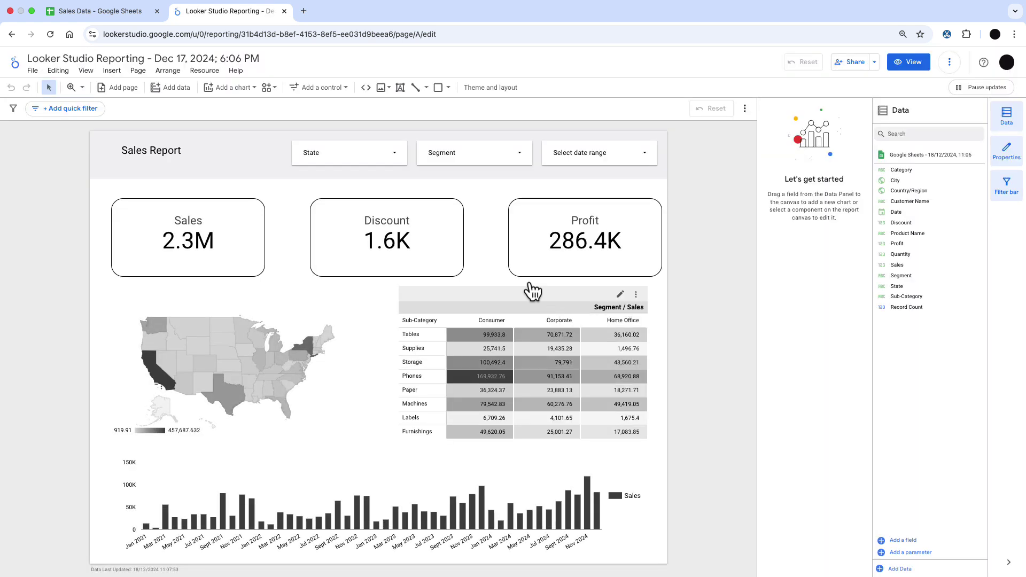
Rename the report to 'Sales Report' and bring up its sharing settings.
{"action": "left_click", "coordinate": [240, 59]}
{"action": "type", "text": "Sales Report"}
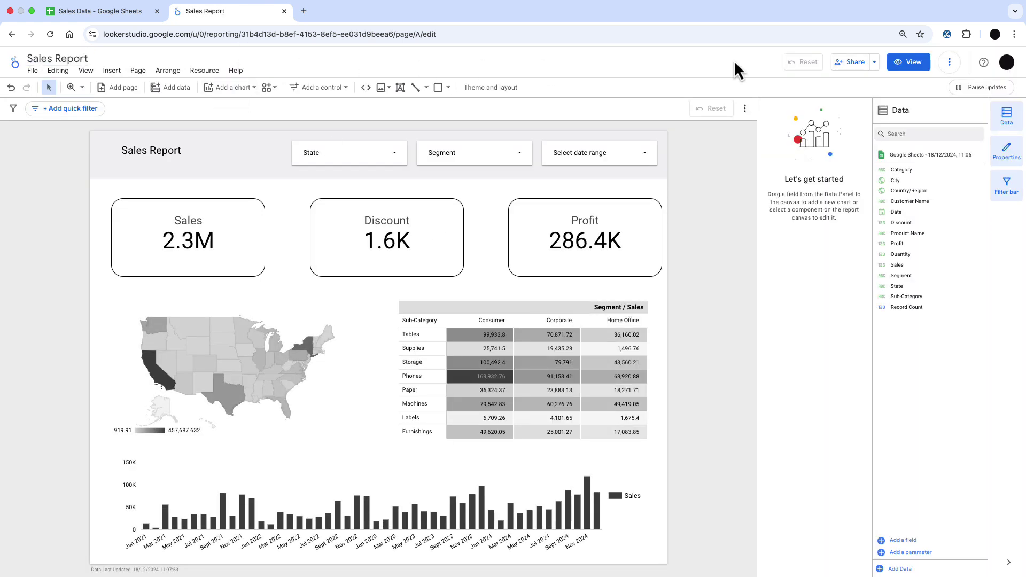
{"action": "left_click", "coordinate": [862, 63]}
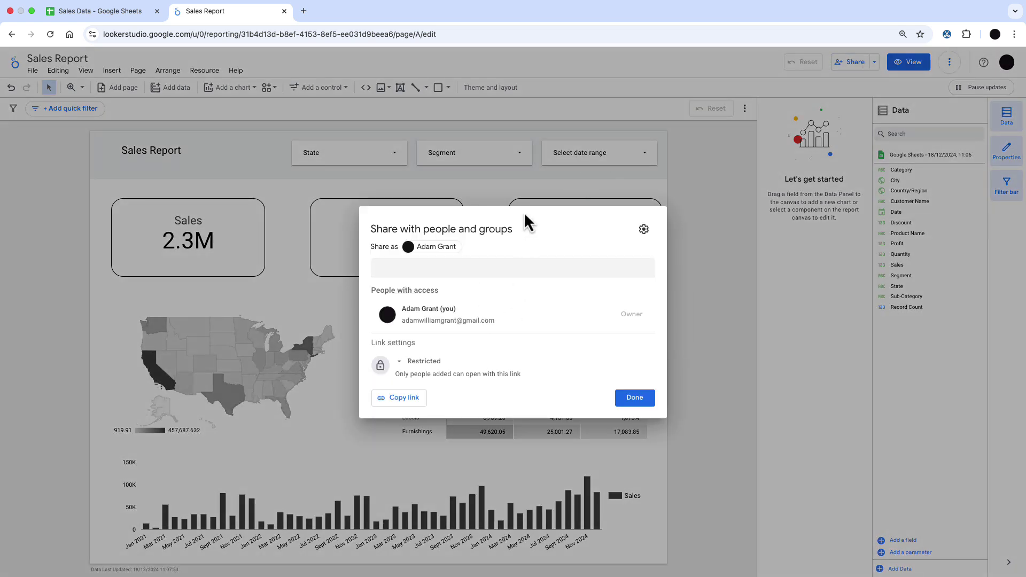
In the Sales Data sheet, change cell J5 to 450.
{"action": "key", "text": "ctrl+shift+Tab"}
{"action": "left_click", "coordinate": [717, 190]}
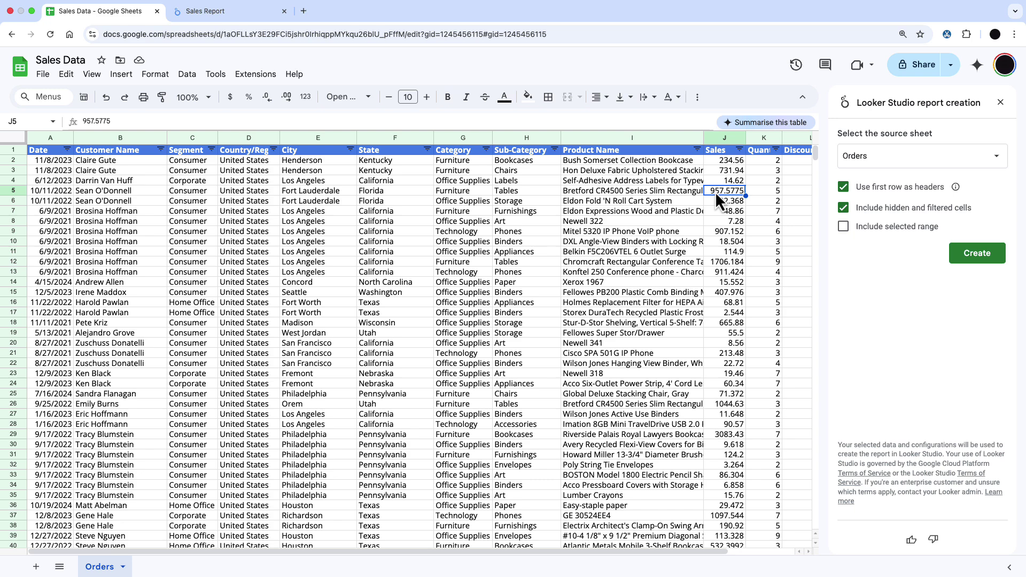
{"action": "type", "text": "450"}
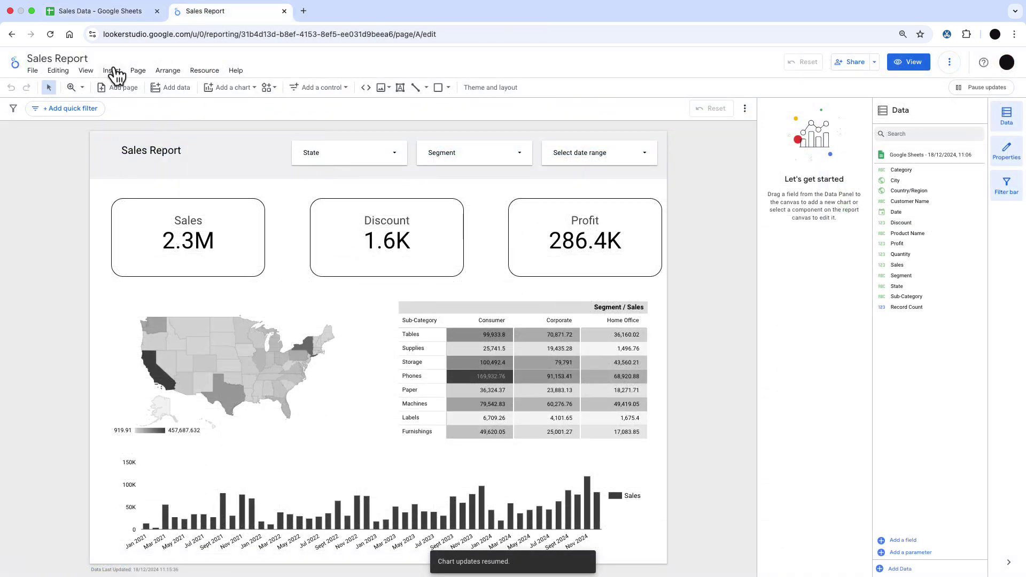
Reload the report's data from Google Sheets with View > Refresh data.
{"action": "left_click", "coordinate": [85, 73]}
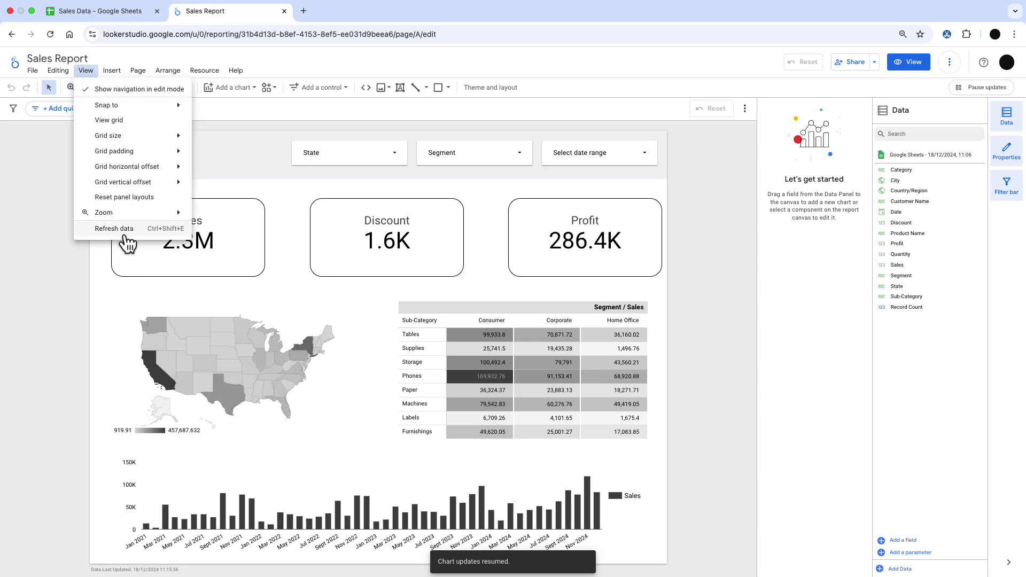
{"action": "left_click", "coordinate": [125, 233]}
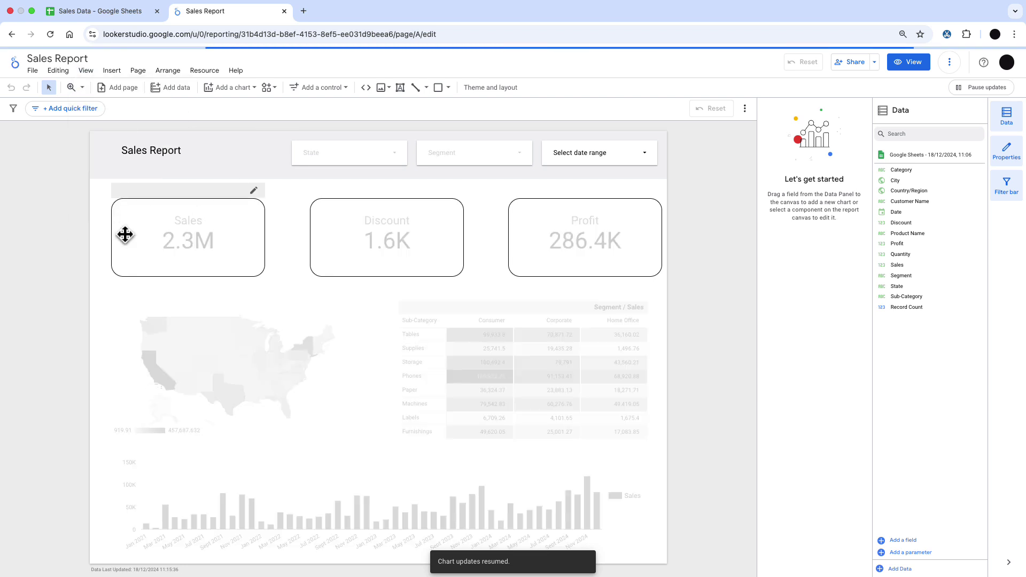